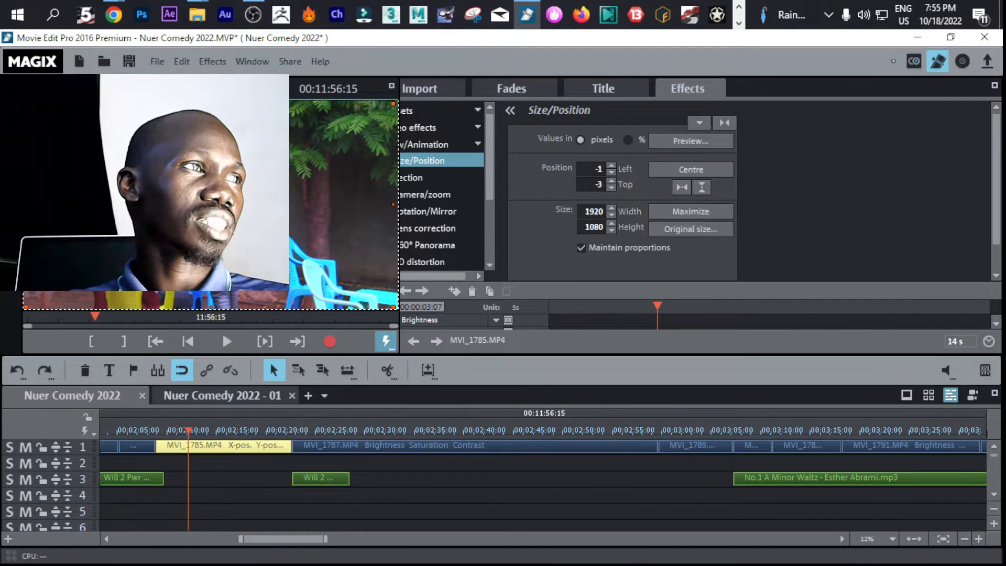
Clear the clip selection and restore the default window arrangement
left_click(417, 446)
left_click(416, 469)
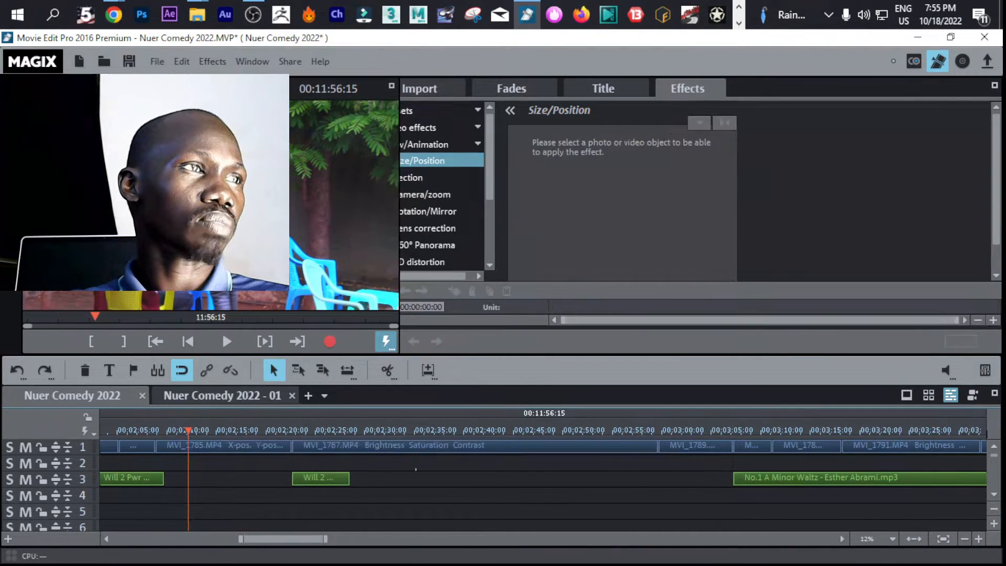
left_click(253, 64)
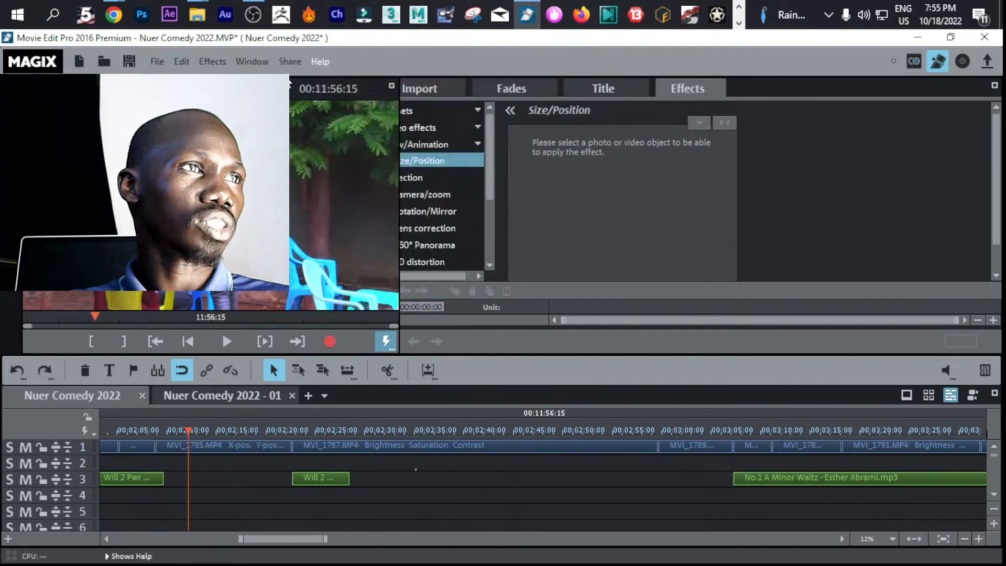
left_click(252, 61)
mouse_move(445, 83)
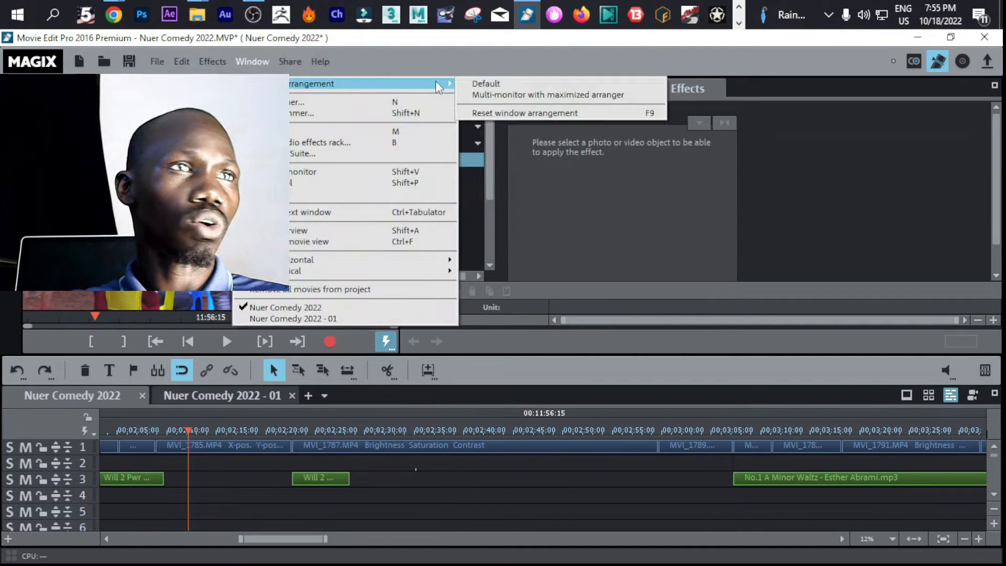
left_click(491, 85)
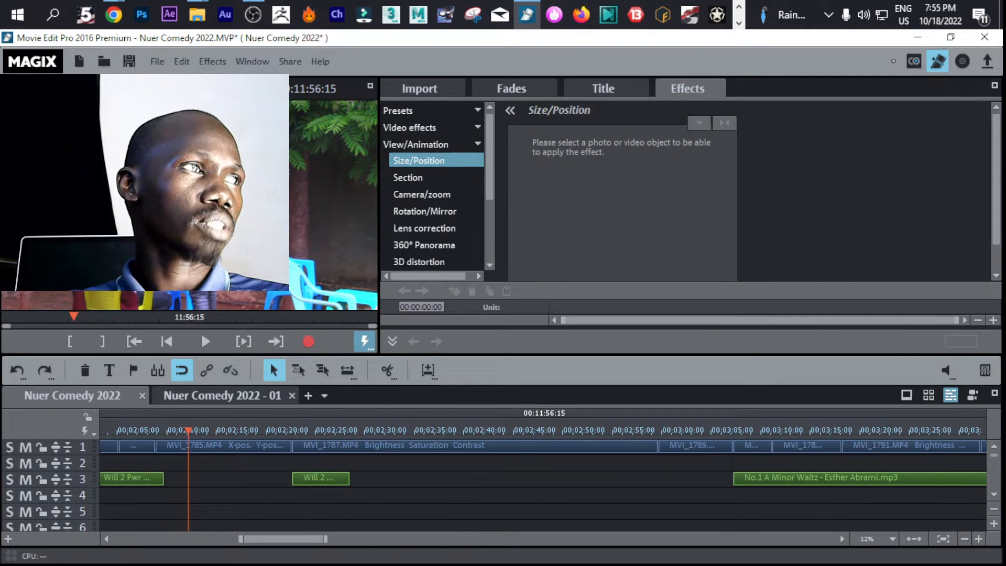
Move the program monitor to the other side of the media pool and narrow the media pool so both fit side by side
left_click_drag(200, 331, 439, 71)
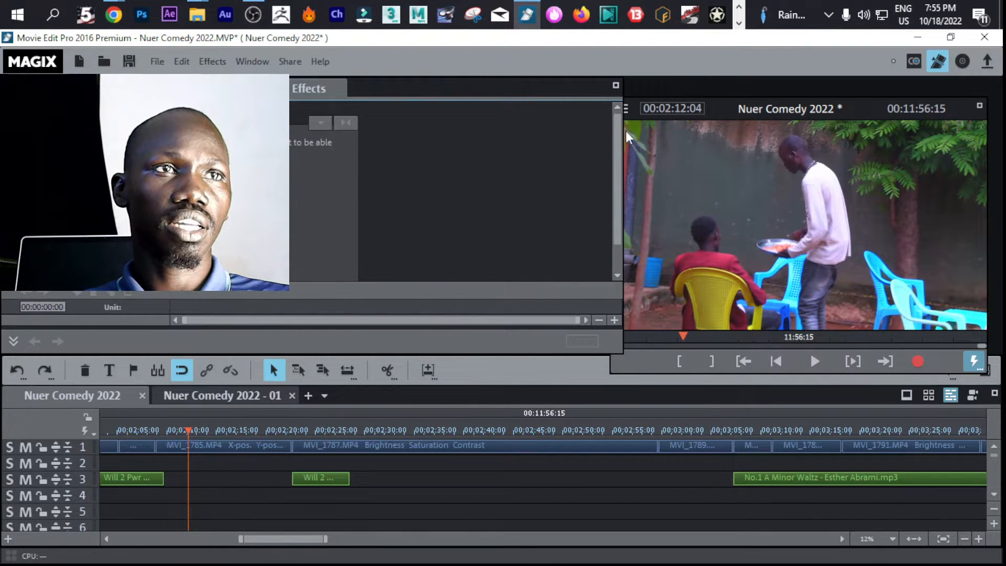
left_click_drag(620, 136, 397, 158)
left_click_drag(731, 112, 532, 106)
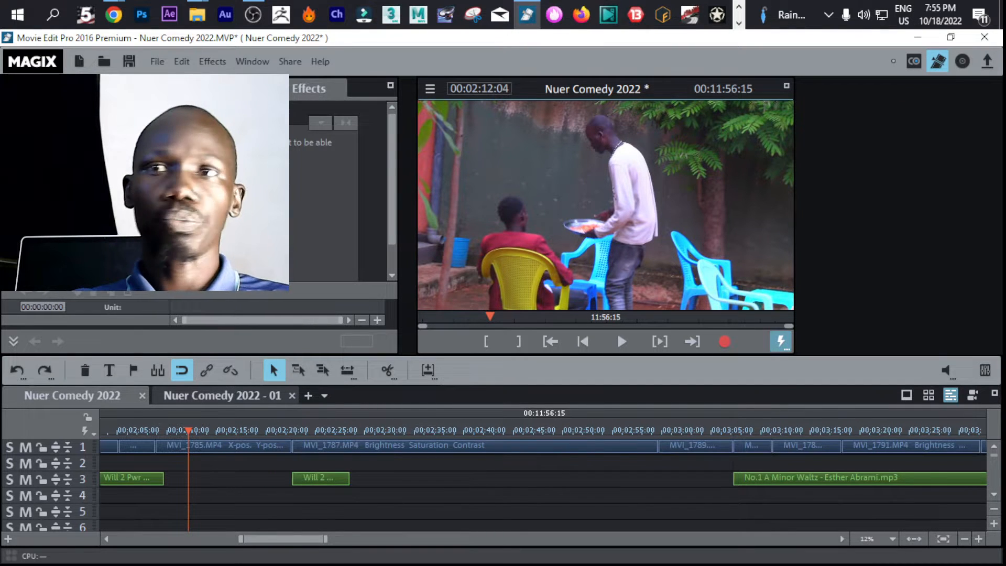
Place the playhead at the start of the MVI_1787 clip, at 00:02:22:16
left_click(211, 430)
left_click_drag(211, 430, 285, 430)
left_click(619, 338)
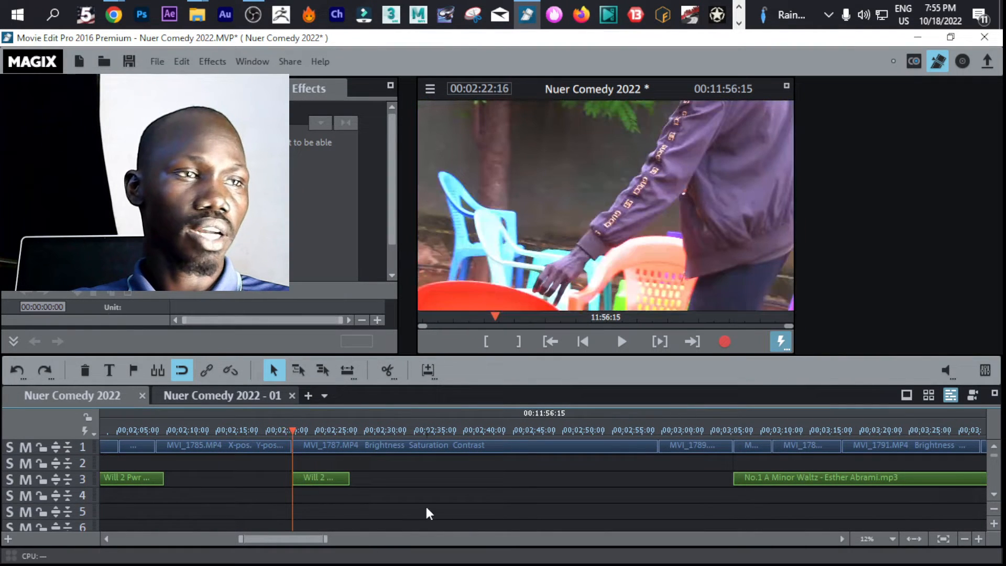
Enlarge the track height, fit the MVI_1787 clip in the timeline, and scrub through it and back towards the movie's beginning
left_click(994, 523)
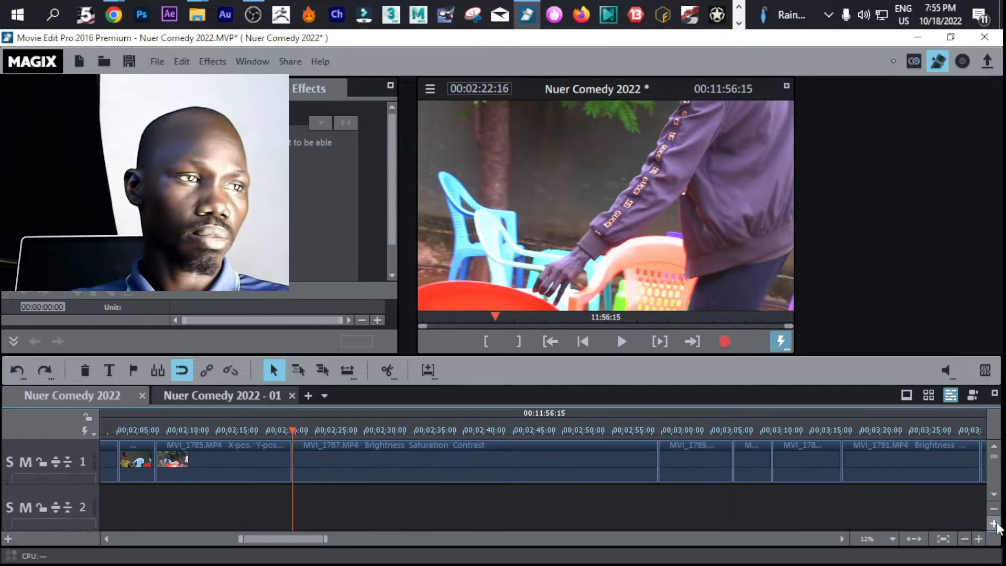
left_click(442, 443)
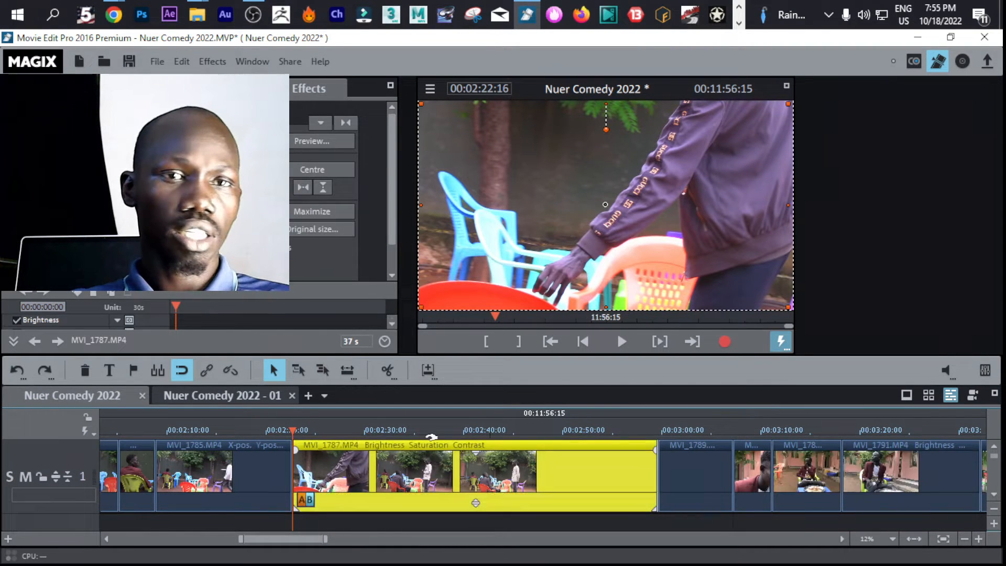
left_click(944, 538)
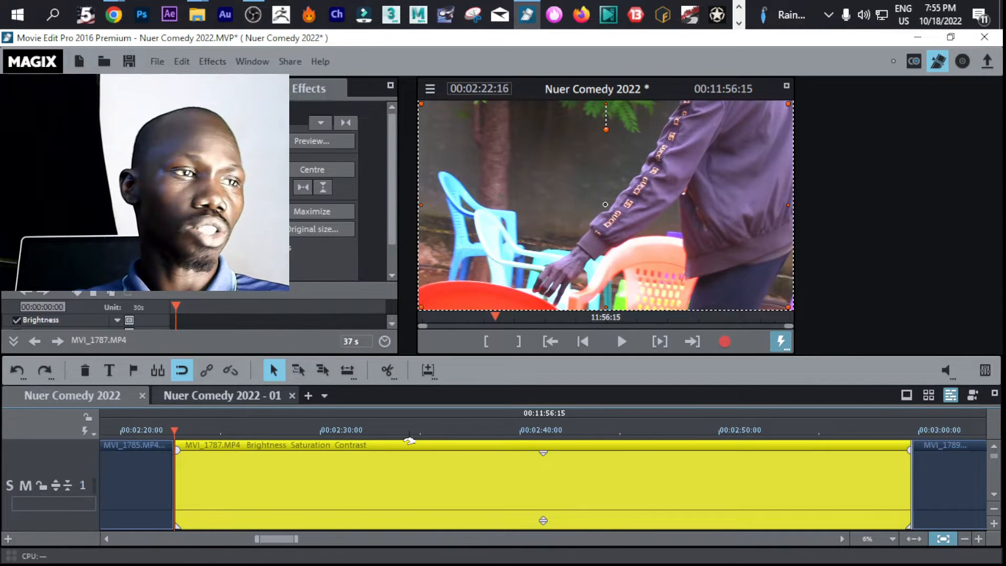
left_click_drag(377, 428, 751, 436)
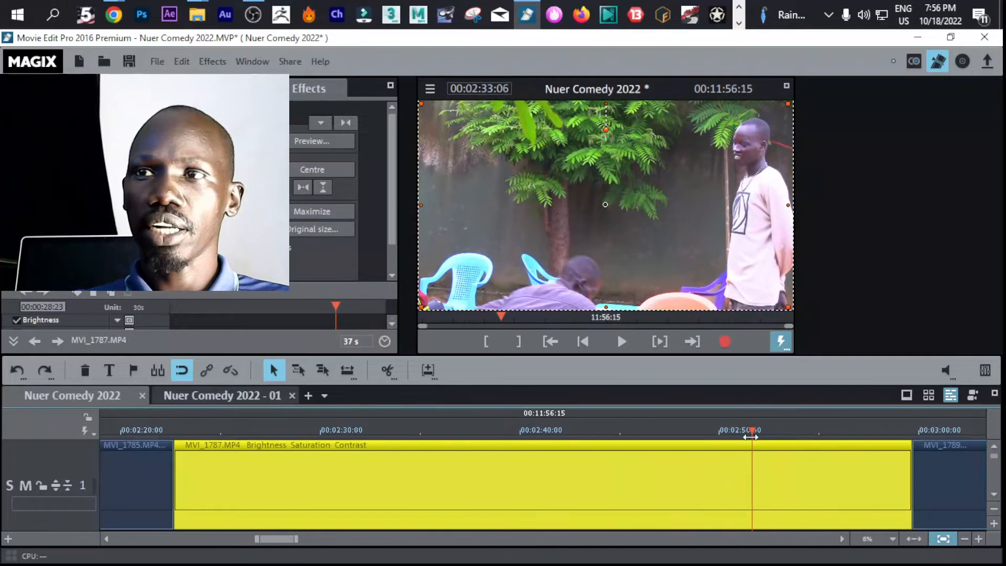
left_click(968, 538)
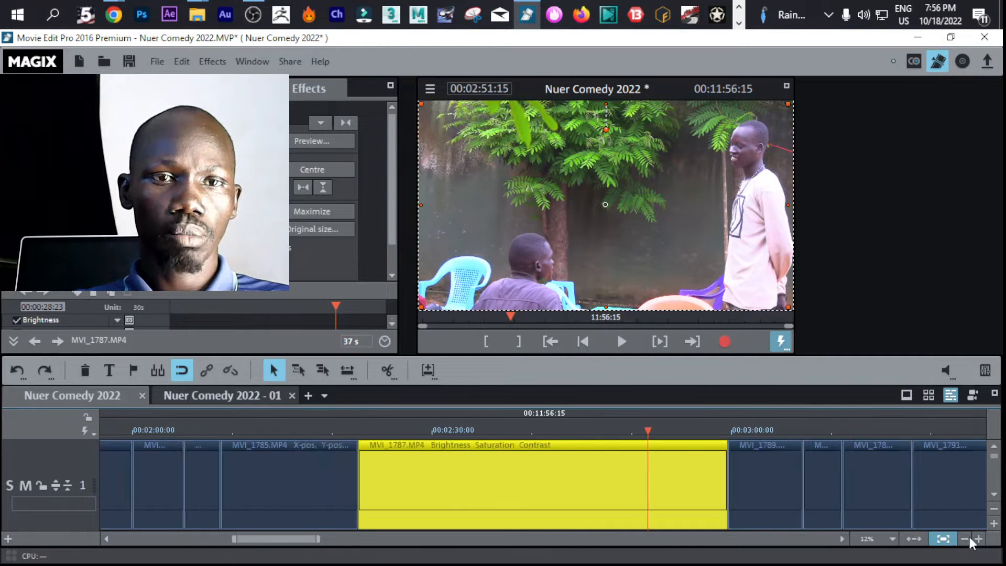
left_click_drag(650, 432, 93, 420)
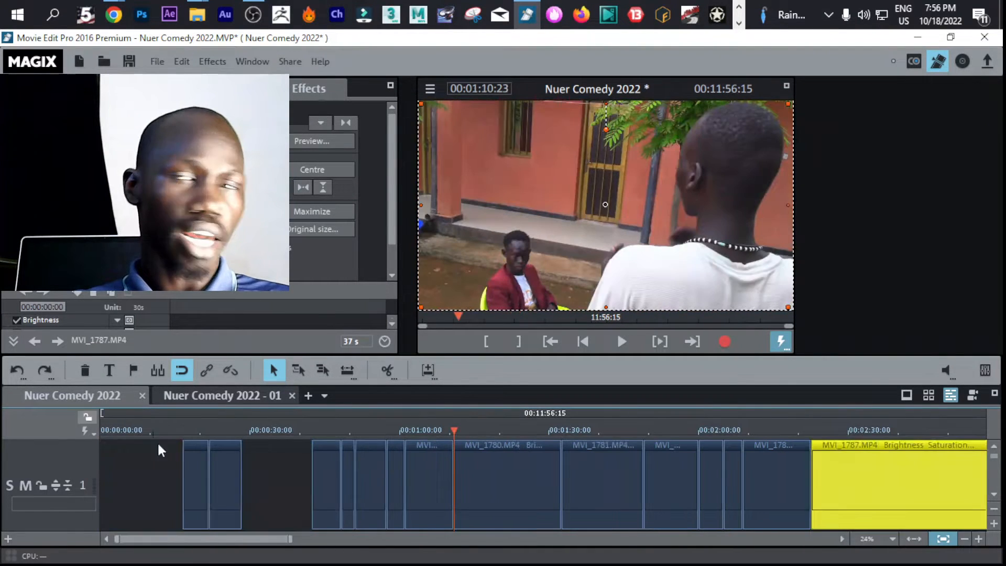
Shorten the end of the MVI_1772 clip near the beginning of the movie so that it lasts 5 s
left_click(186, 439)
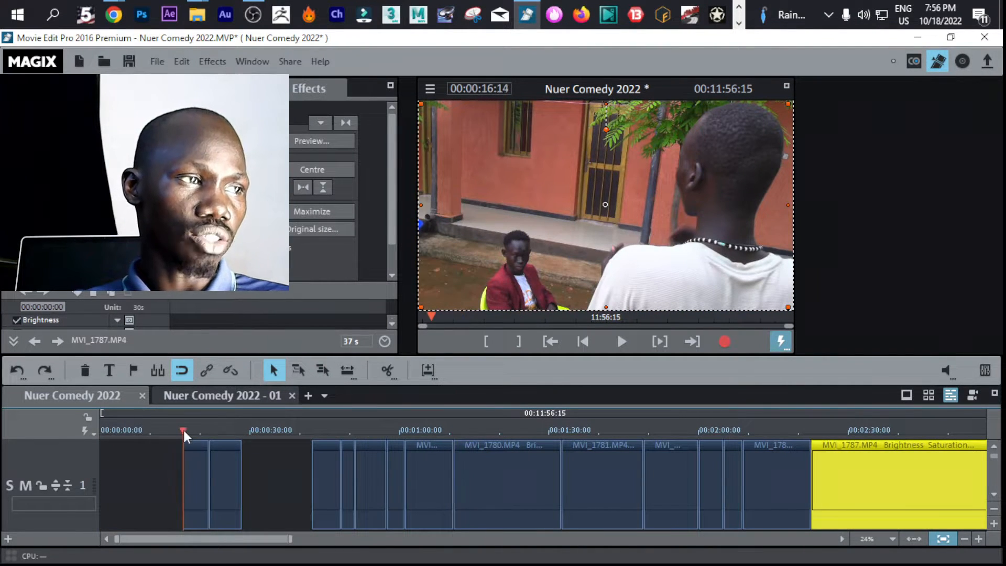
left_click(204, 440)
left_click(977, 539)
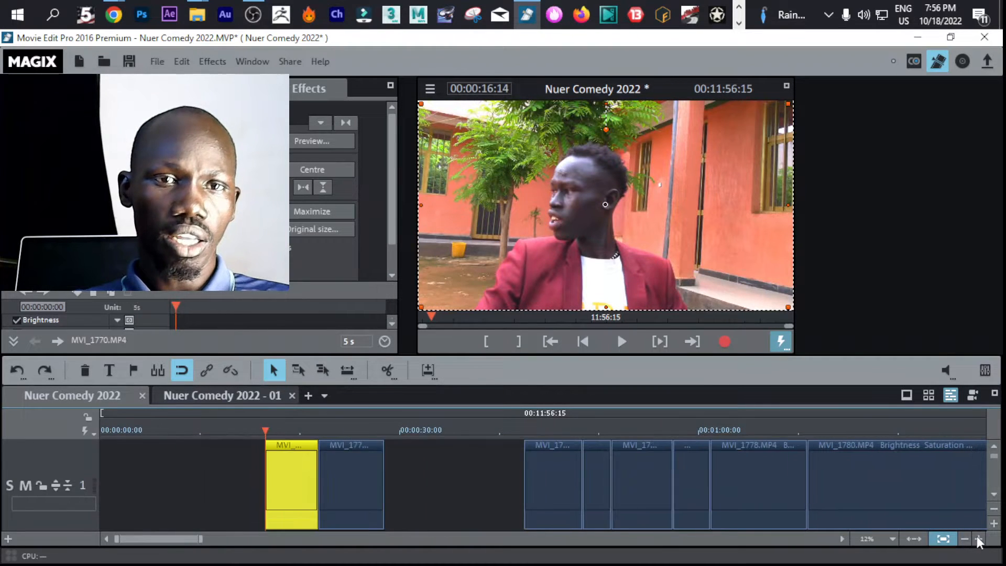
left_click(978, 539)
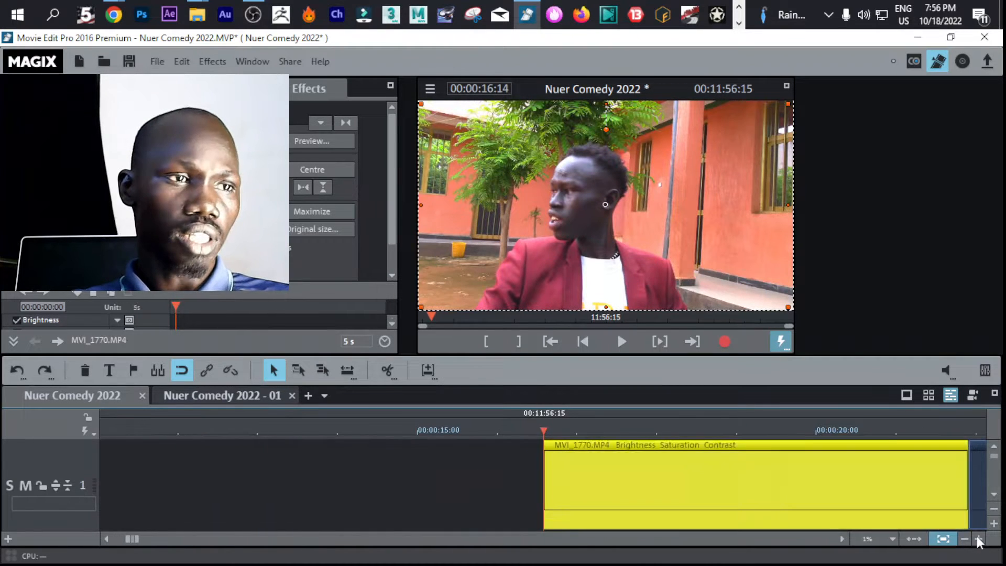
left_click(844, 540)
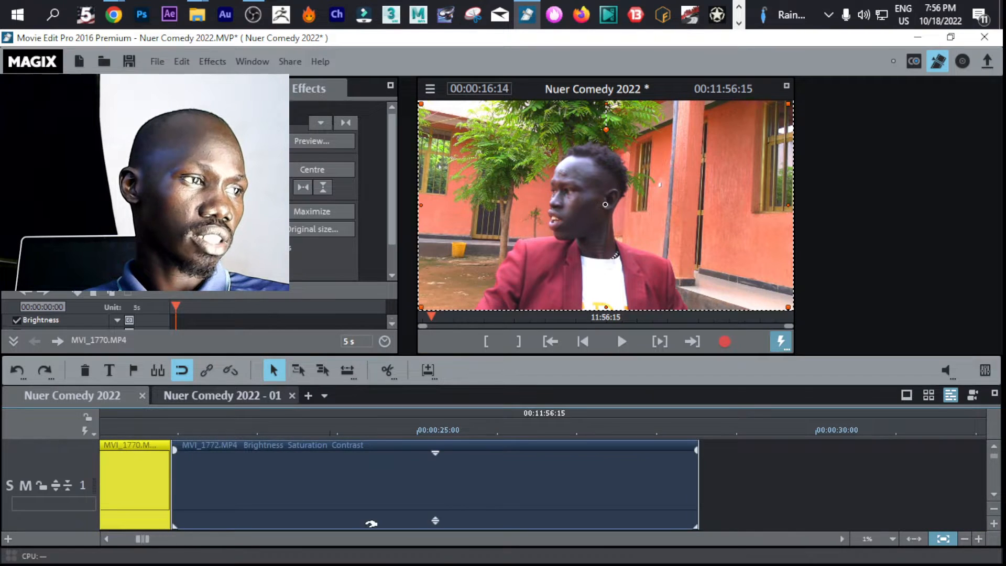
left_click(641, 516)
left_click_drag(694, 520, 456, 519)
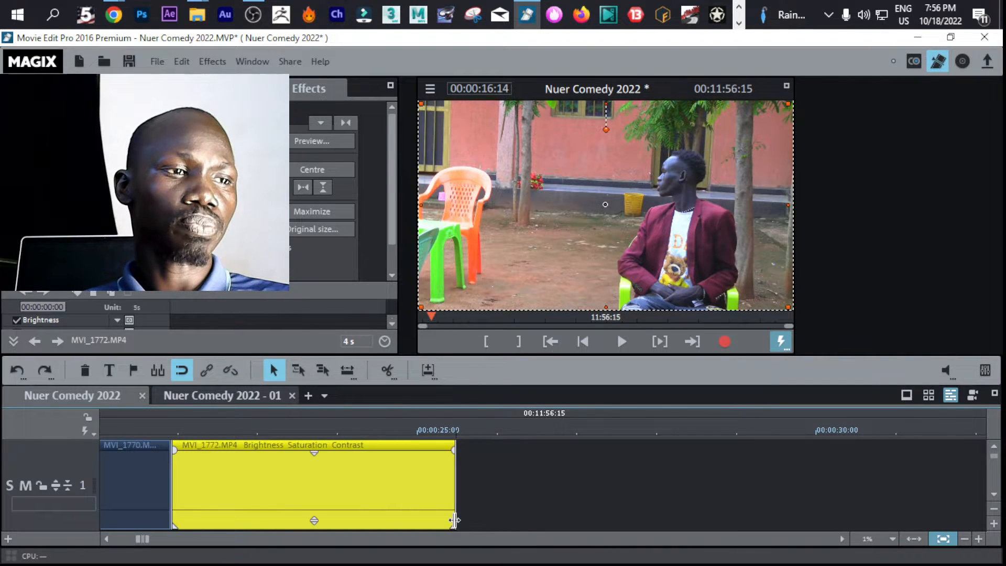
left_click_drag(453, 521, 584, 525)
Play the movie from the MVI_1772 clip at 00:00:23:04, scrub on to 00:00:42:08, and return to the movie's start
left_click(271, 428)
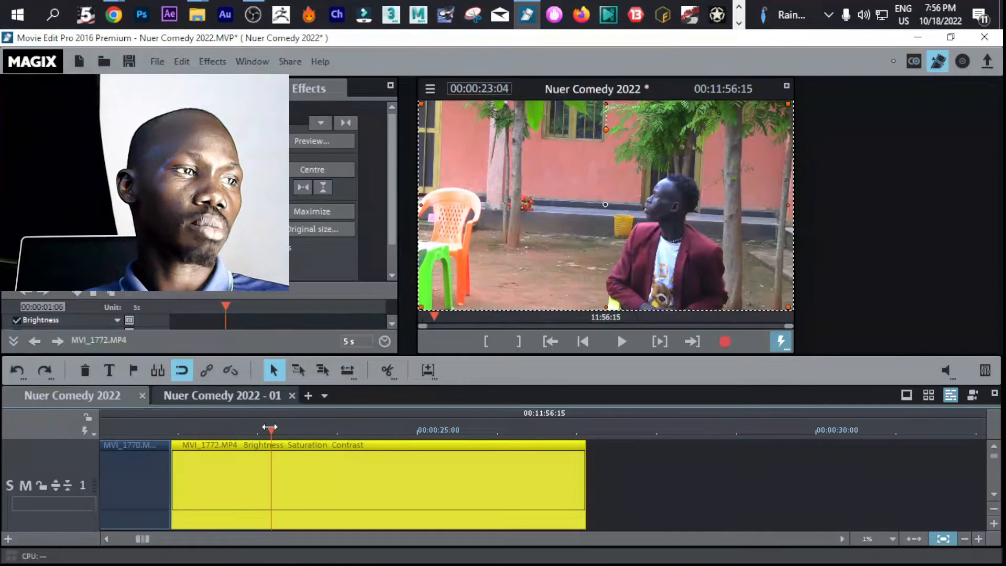
key("space")
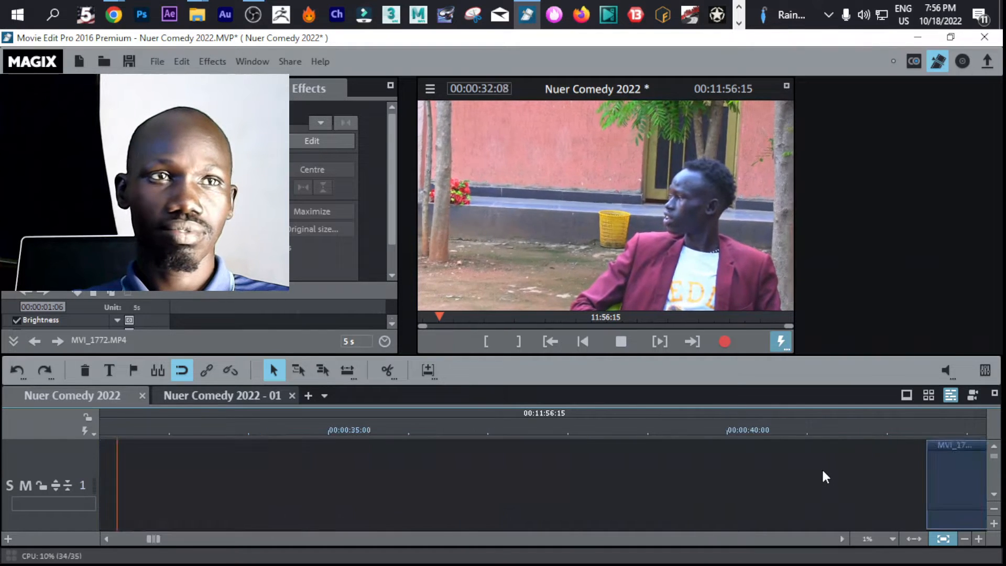
key("space")
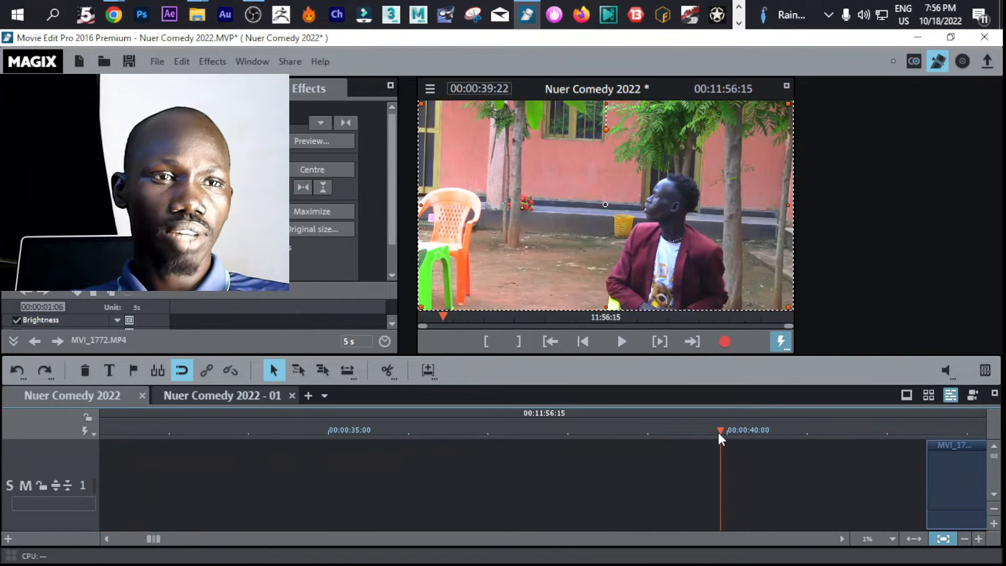
left_click_drag(718, 432, 913, 435)
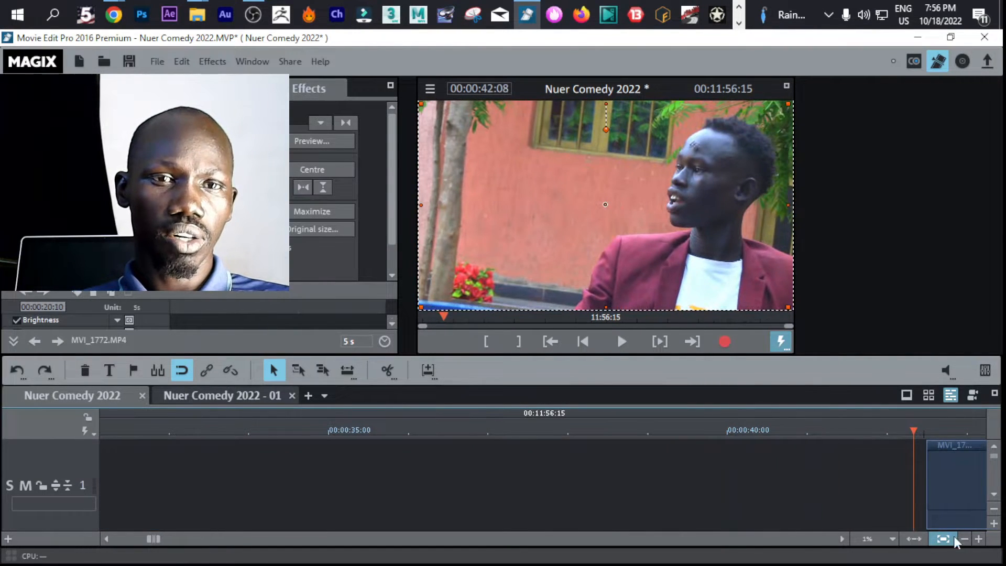
left_click(954, 536)
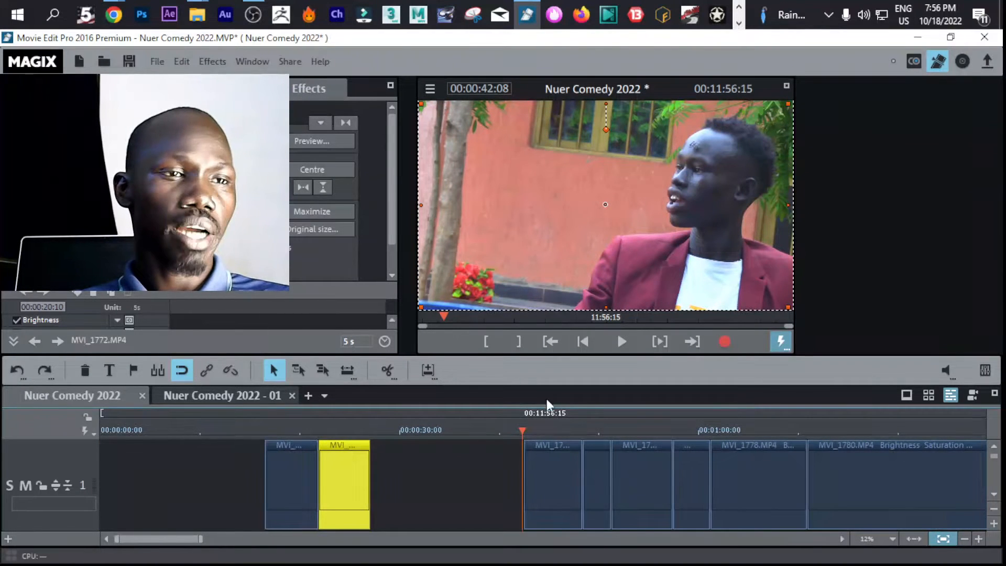
left_click_drag(525, 428, 101, 429)
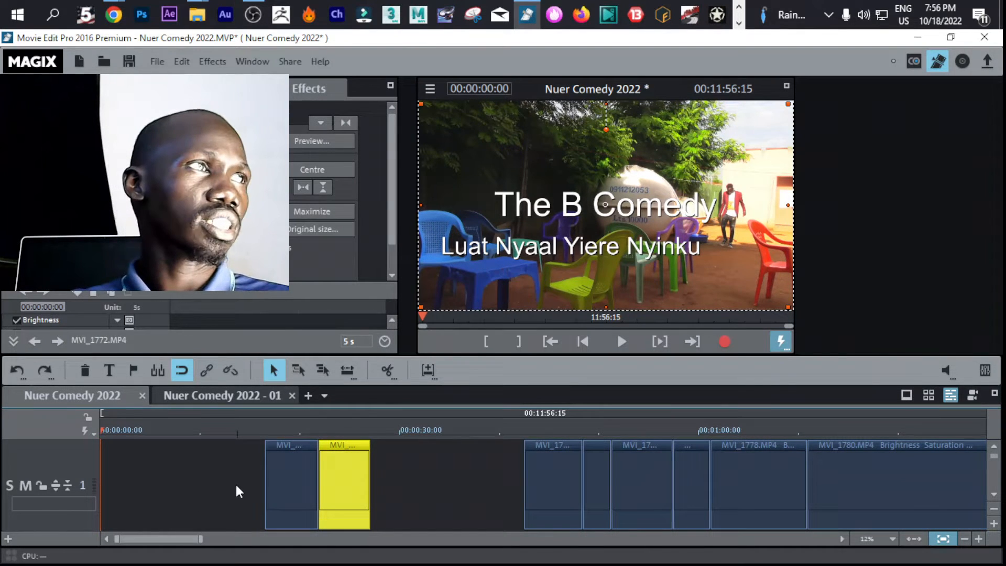
Deselect the clip and place the playhead at 00:00:42:12, where the clip after the gap begins
left_click(431, 464)
left_click(434, 470)
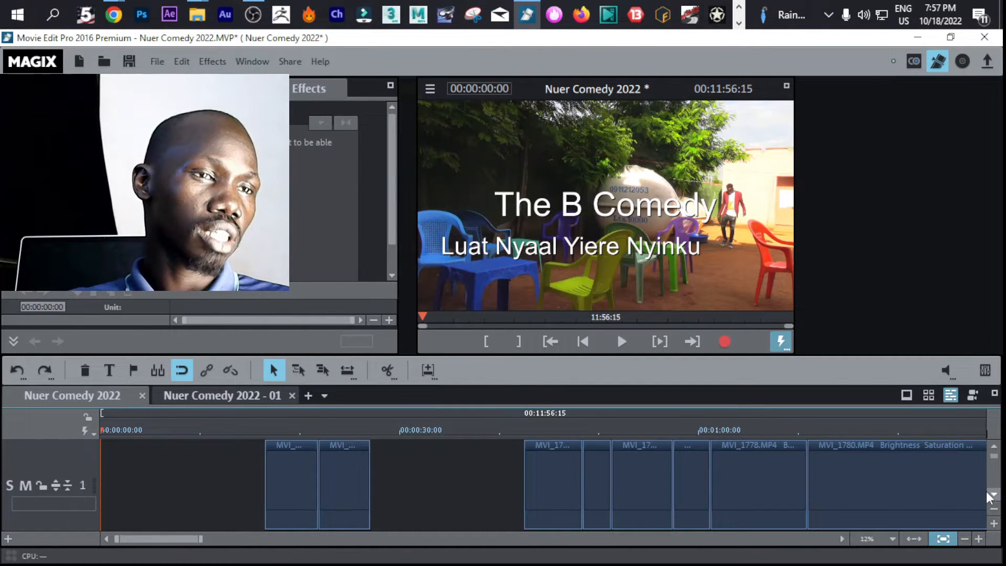
left_click(524, 430)
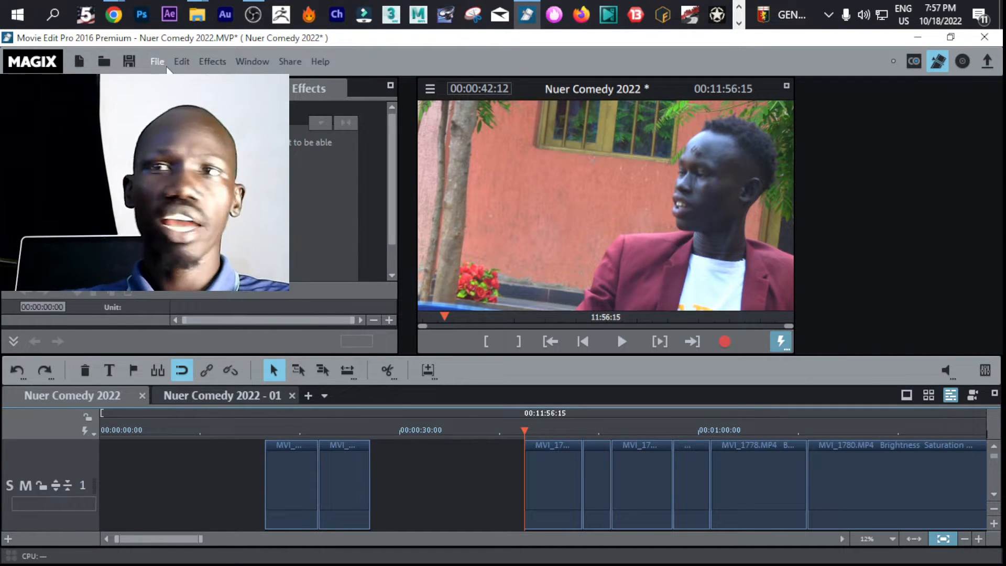
Open the export settings for exporting the movie as MPEG-4 video and move the dialog clear of the preview
left_click(156, 64)
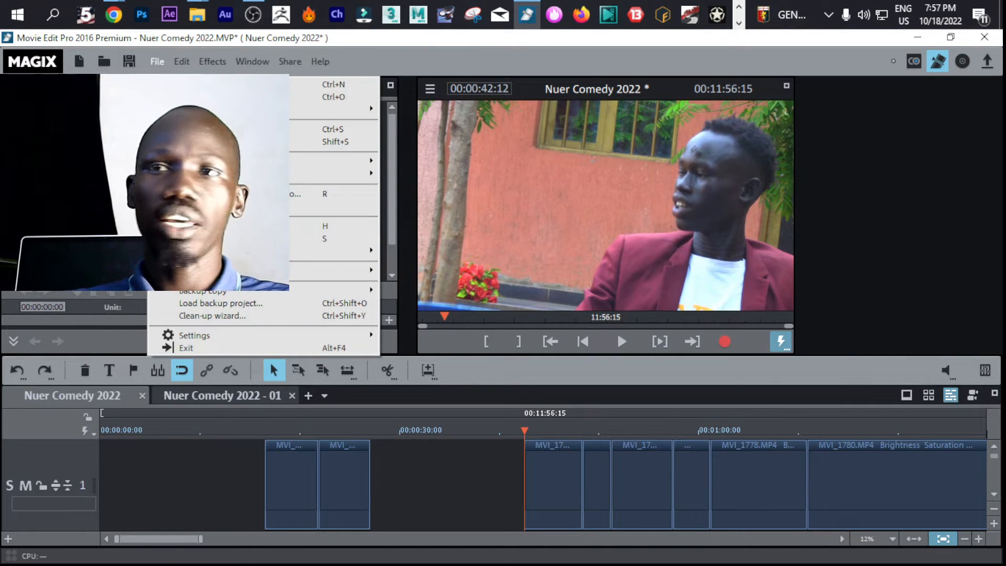
key("alt+Tab")
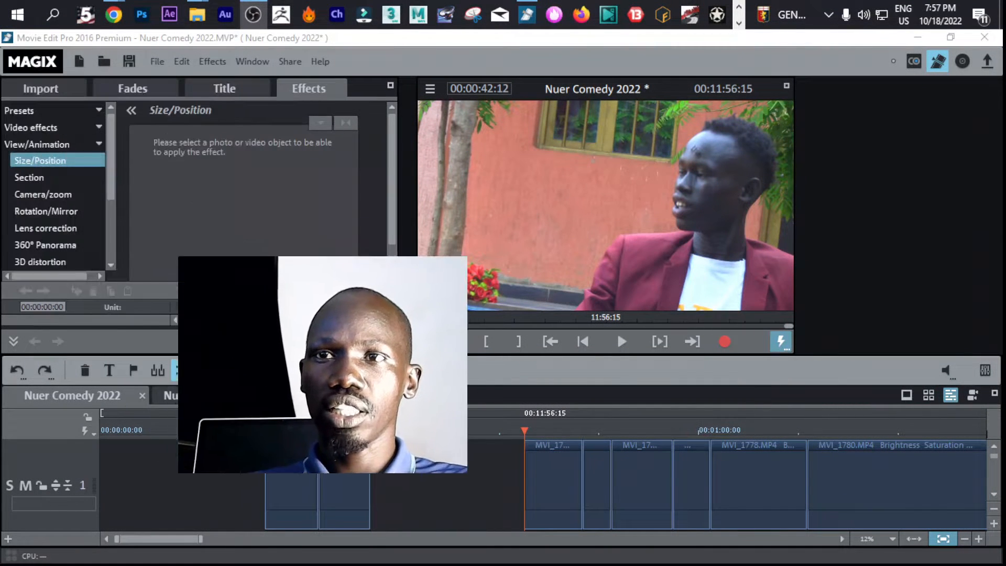
left_click(156, 59)
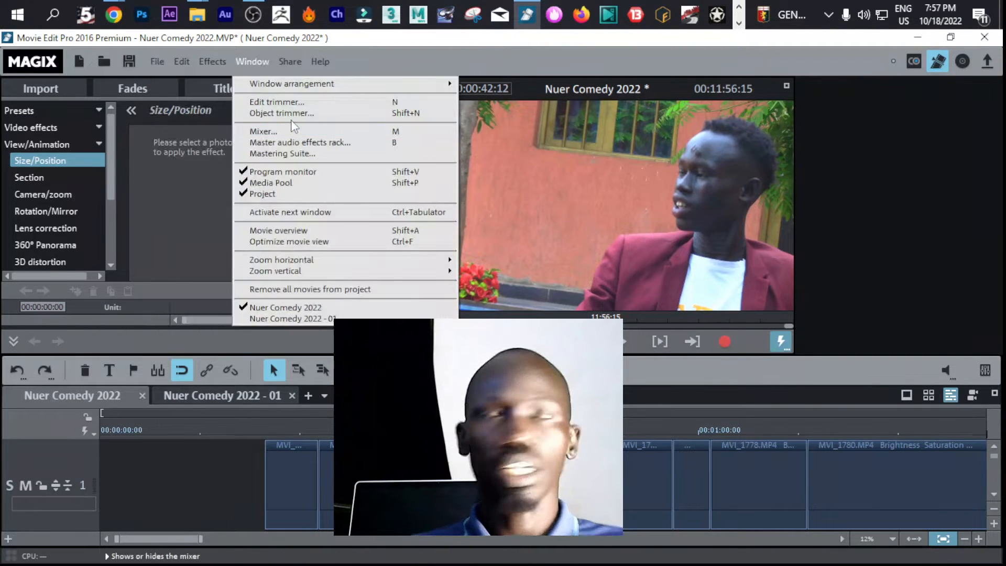
mouse_move(150, 69)
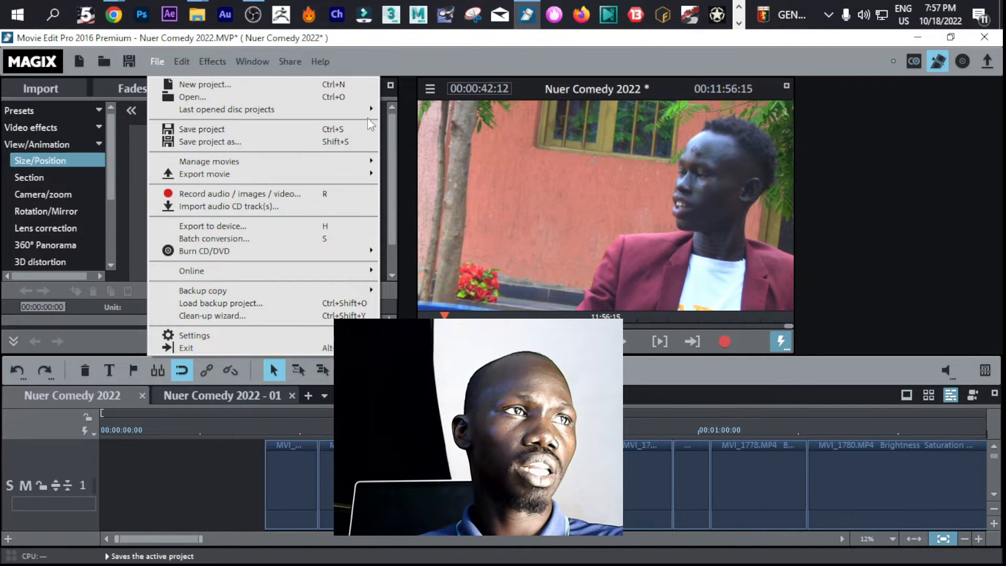
mouse_move(364, 109)
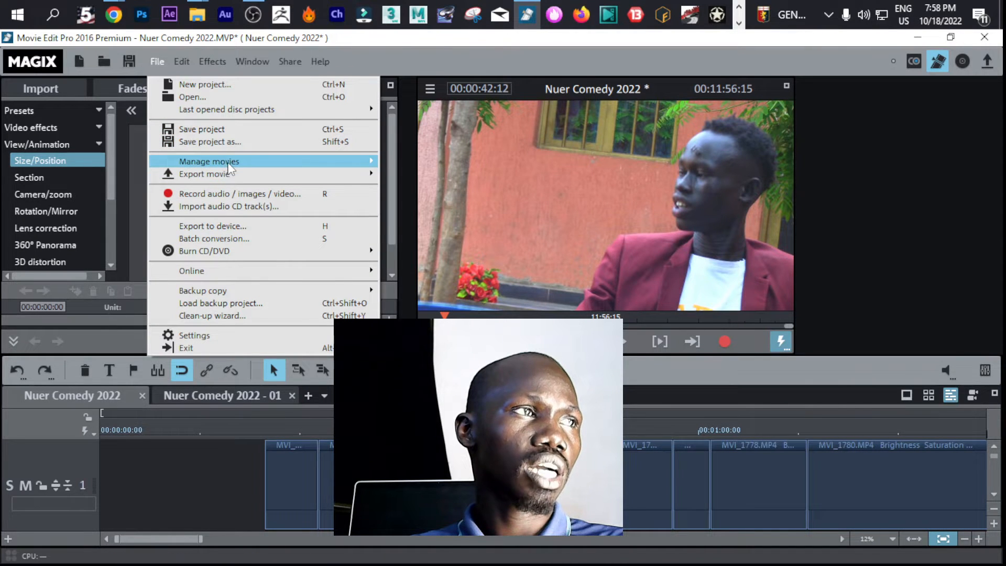
mouse_move(221, 180)
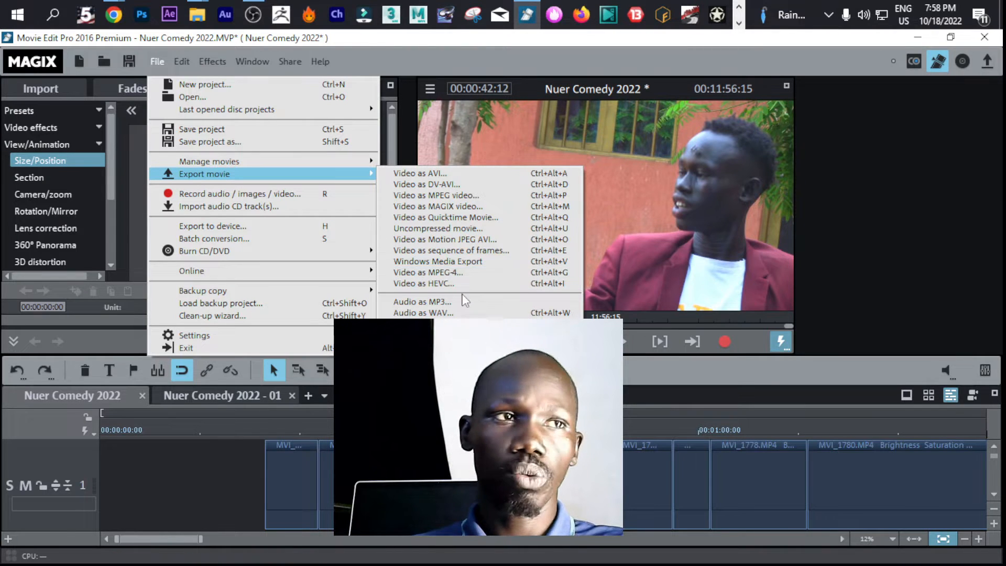
left_click(477, 271)
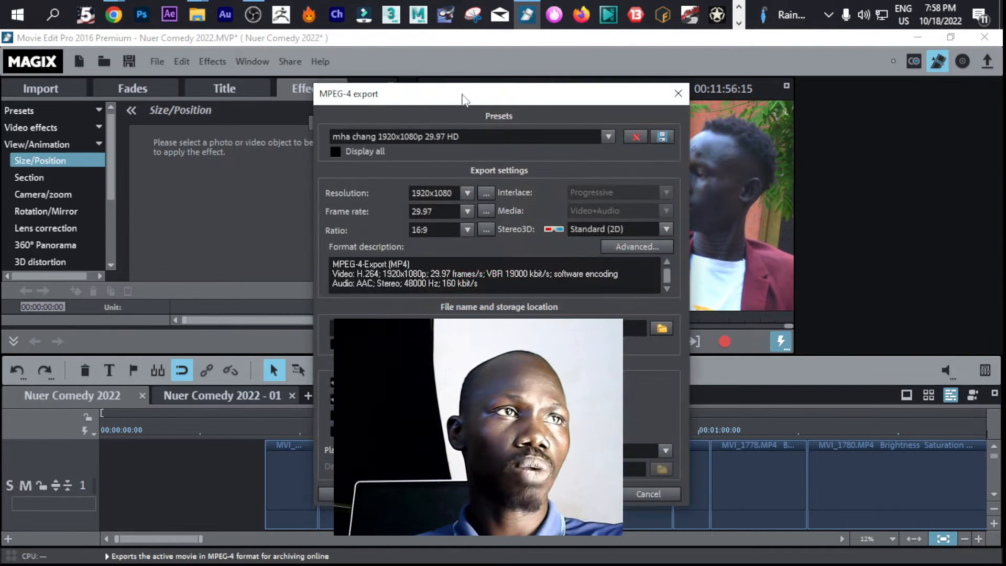
left_click_drag(464, 98, 177, 70)
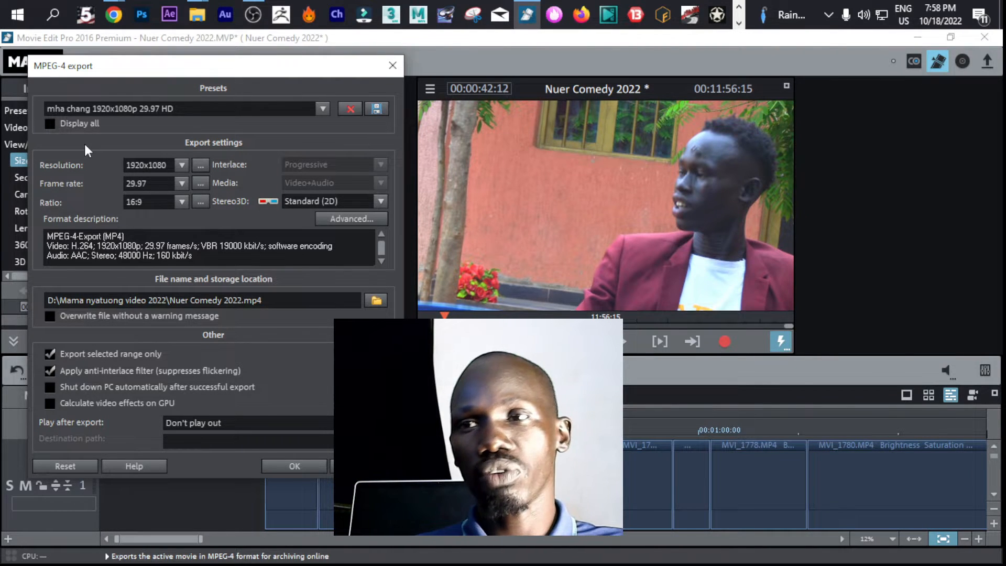
Enable displaying all MPEG-4 presets and review the full preset list, keeping the current 1920x1080p 29.97 HD preset
left_click(48, 122)
left_click(205, 107)
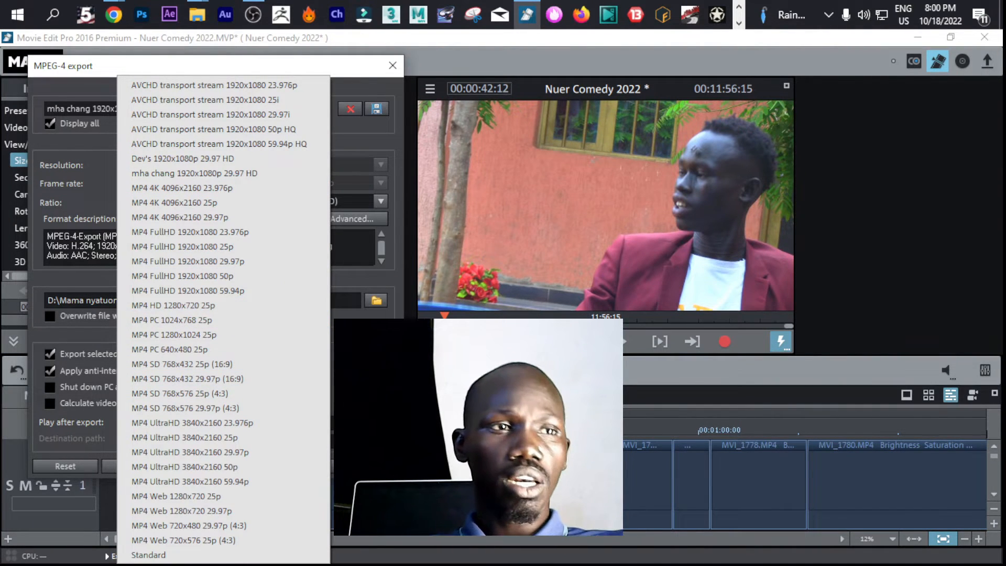
left_click(441, 356)
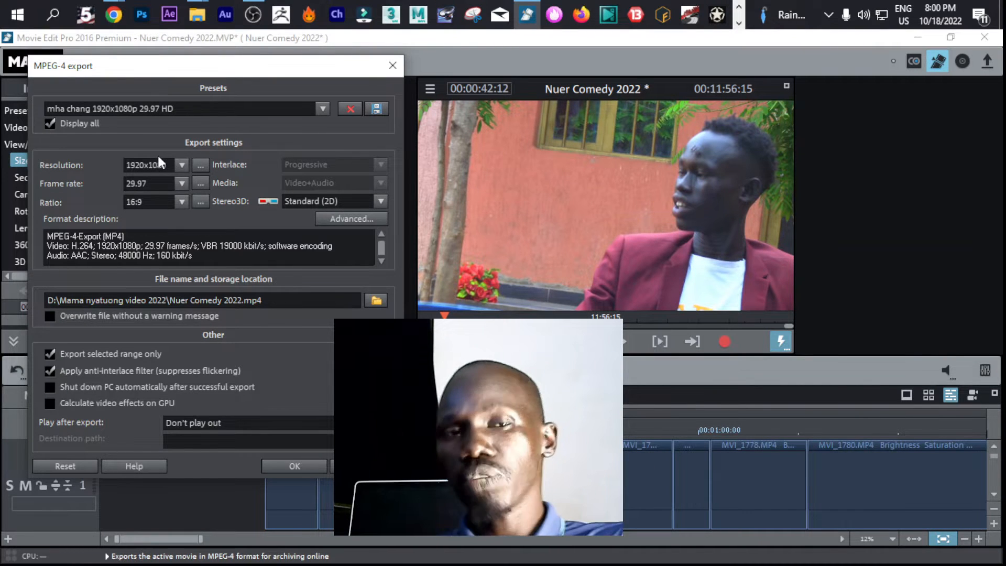
Review the MPEG-4 presets and storage location, keep the file name Nuer Comedy 2022.mp4, and accept the export settings
left_click(158, 105)
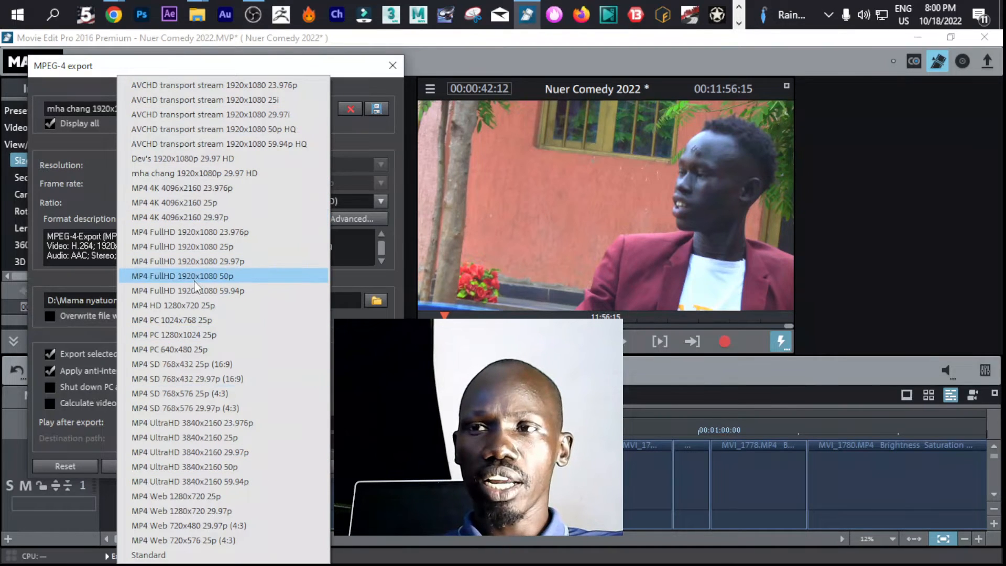
left_click(397, 136)
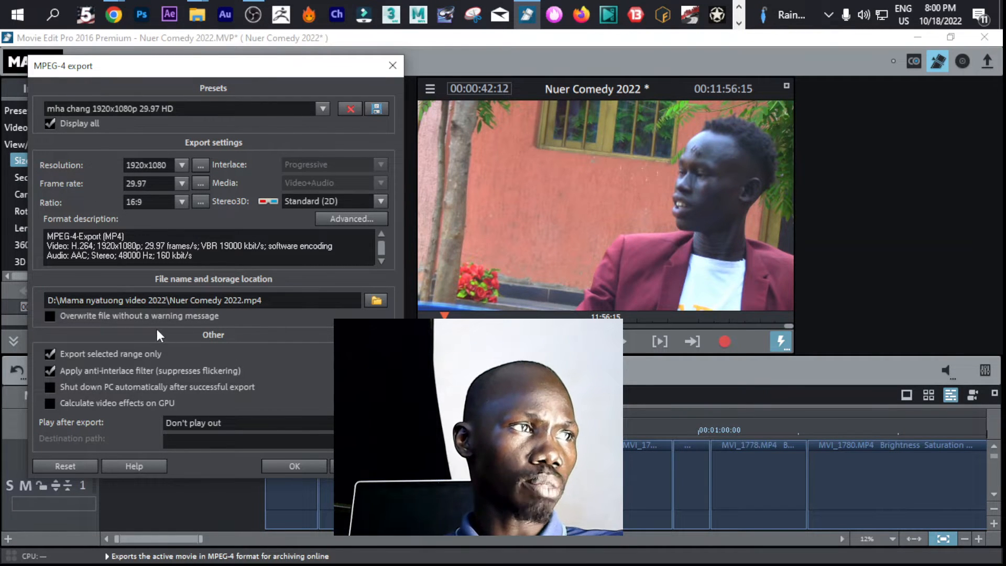
left_click(377, 301)
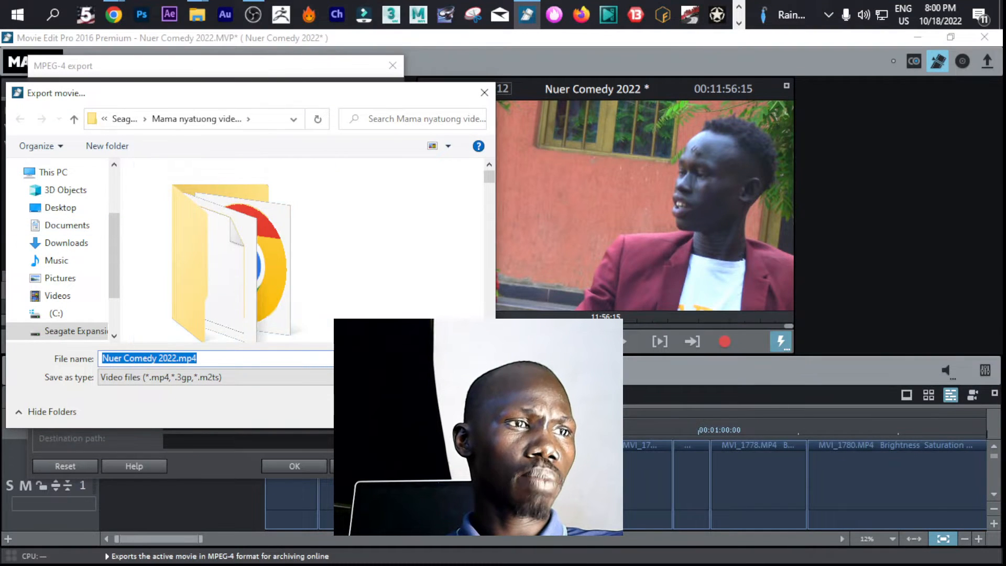
left_click(399, 412)
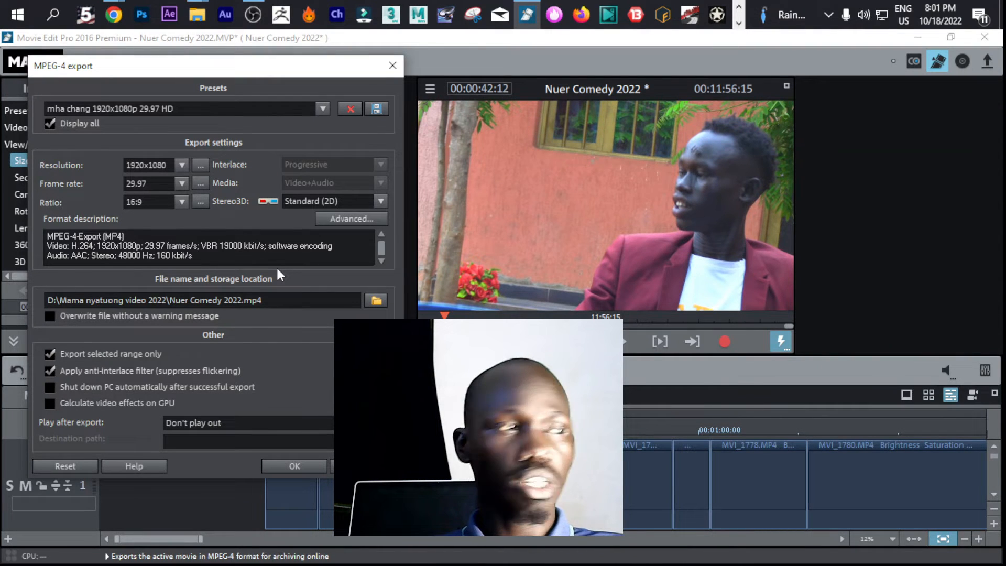
left_click(373, 302)
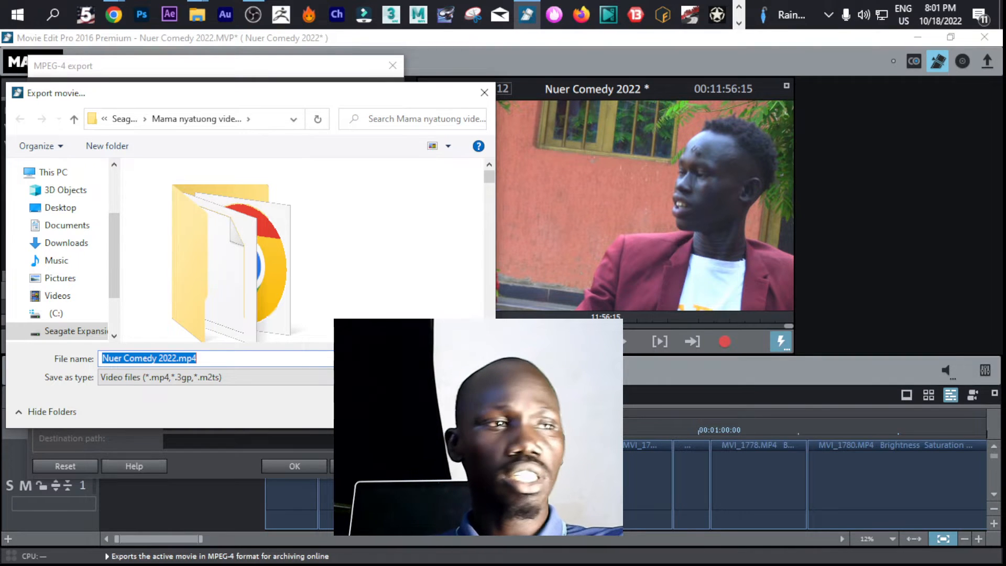
key("Return")
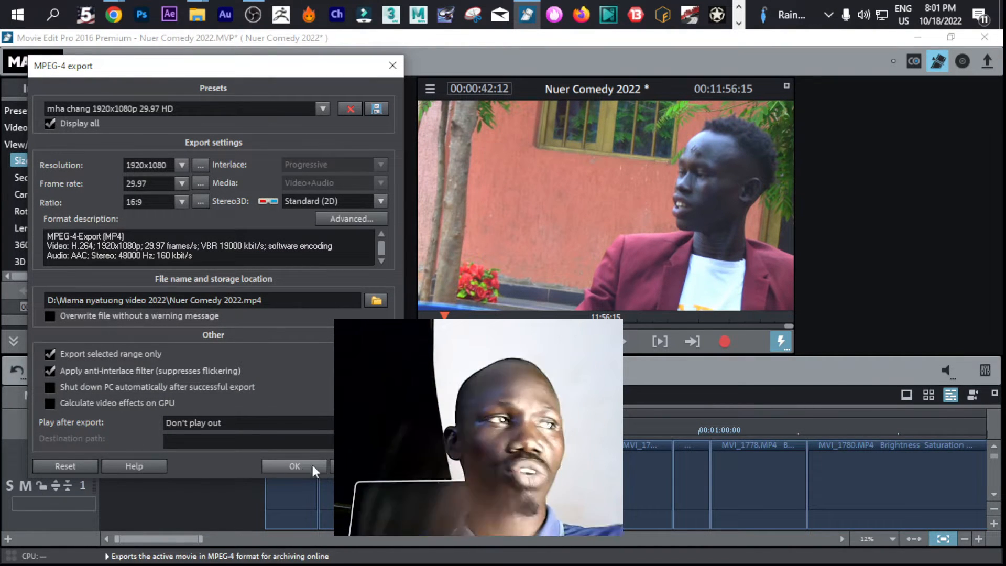
left_click(312, 465)
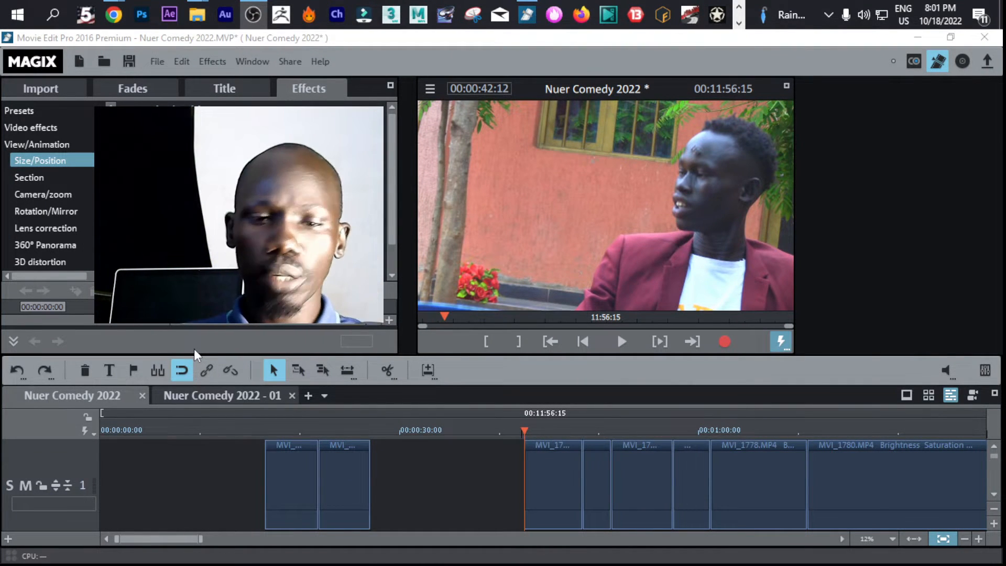
Create a new project named Try sample, discarding the unsaved changes to the Nuer Comedy 2022 project
left_click(159, 65)
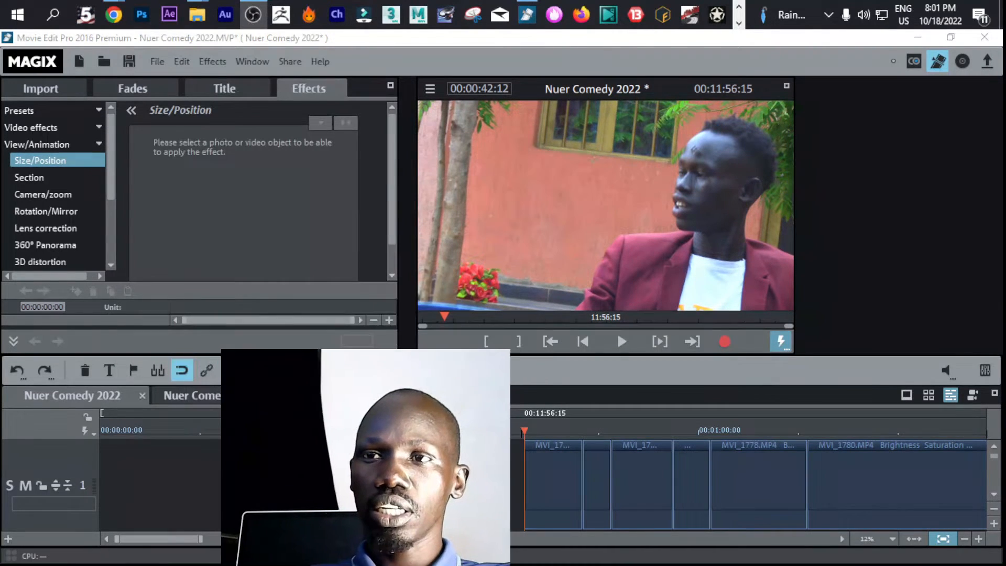
left_click(187, 61)
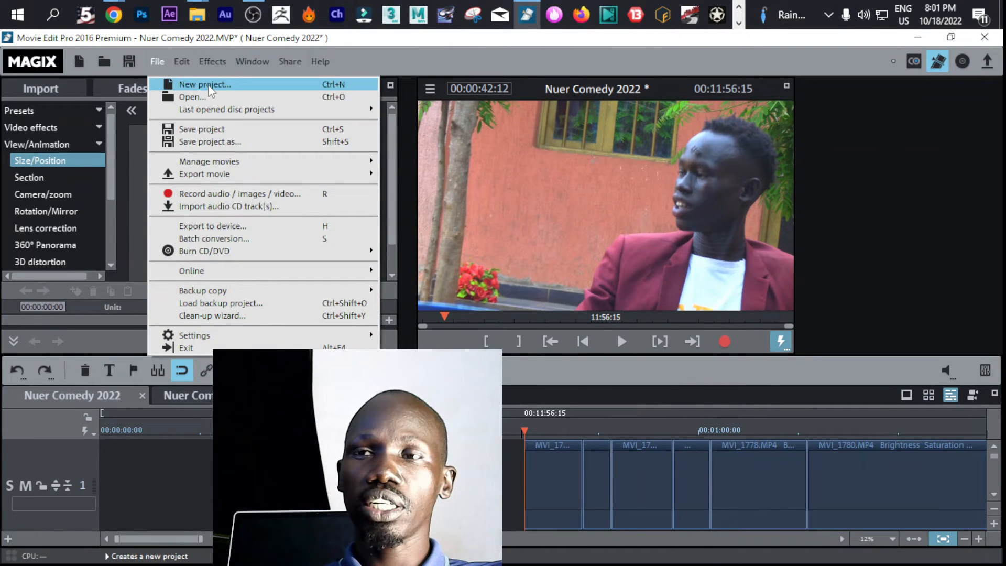
left_click(209, 85)
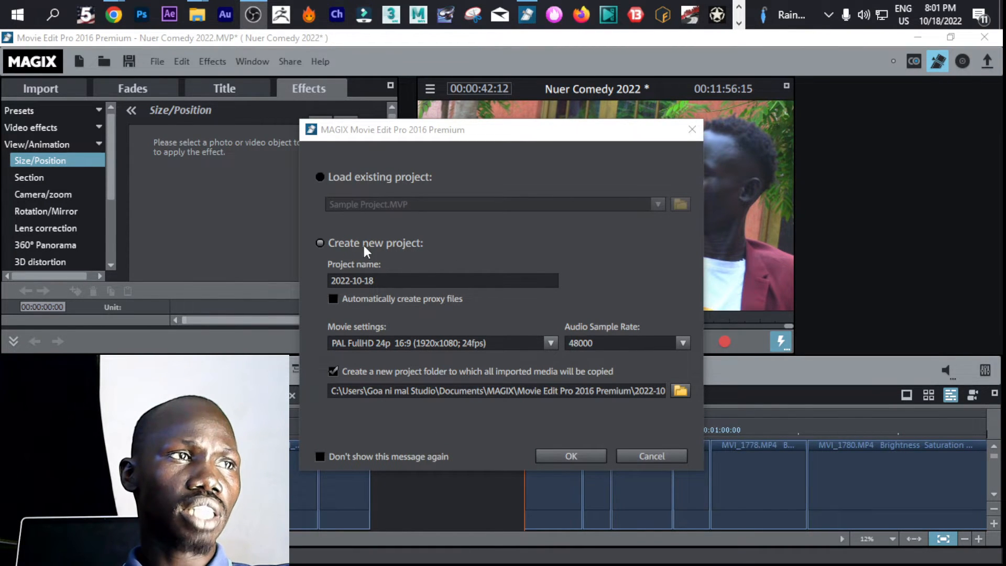
left_click_drag(385, 277, 317, 282)
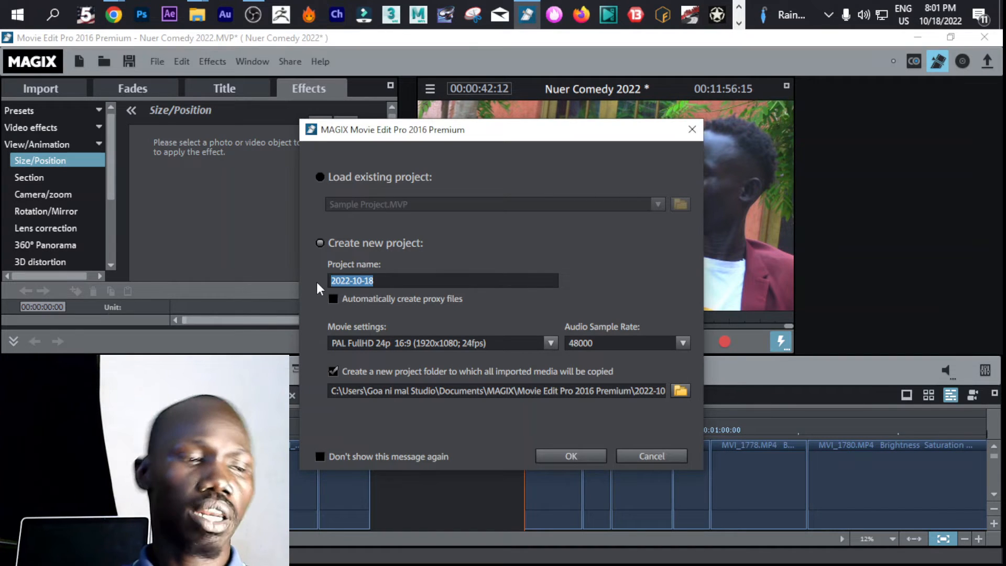
type("Try")
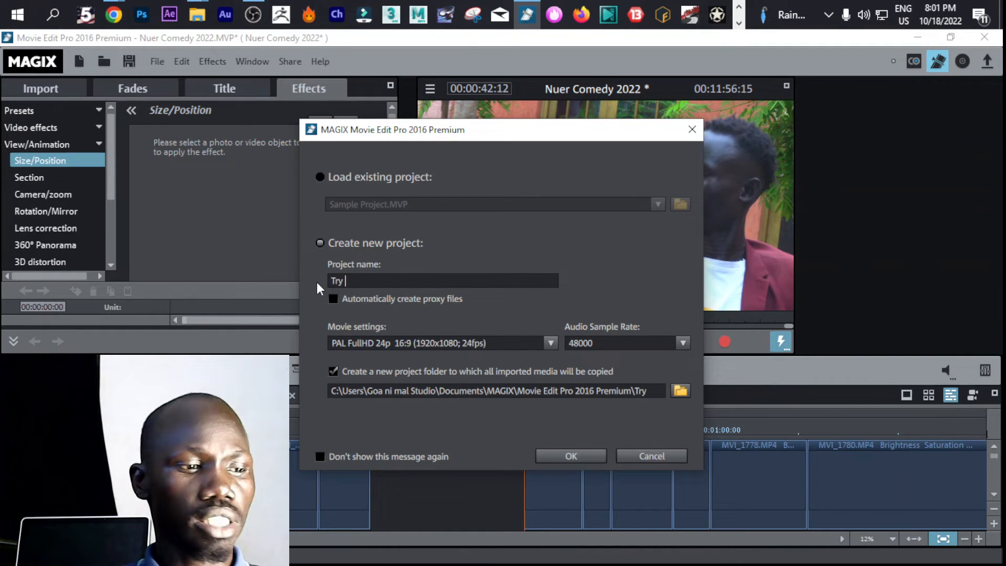
type(" sample")
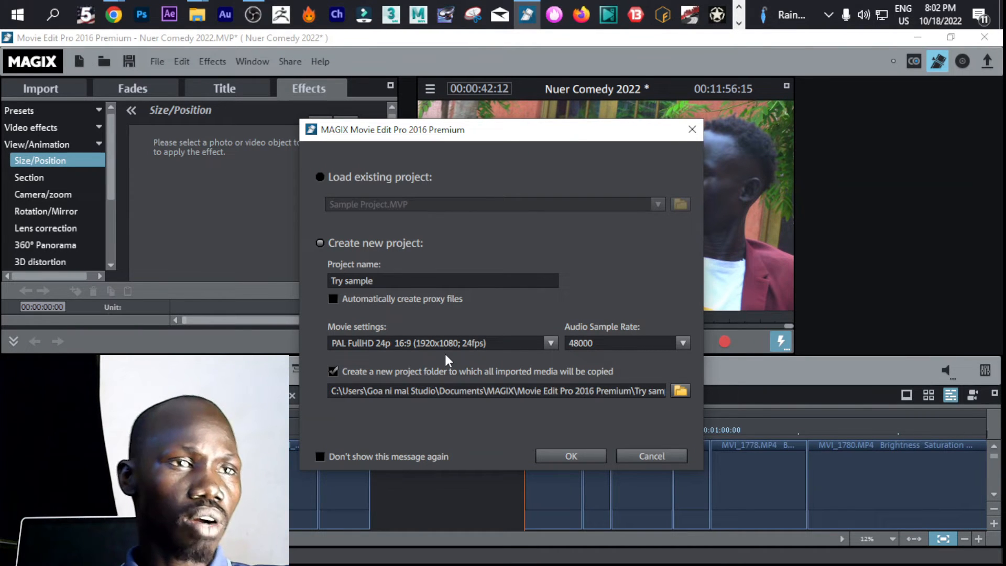
left_click(573, 456)
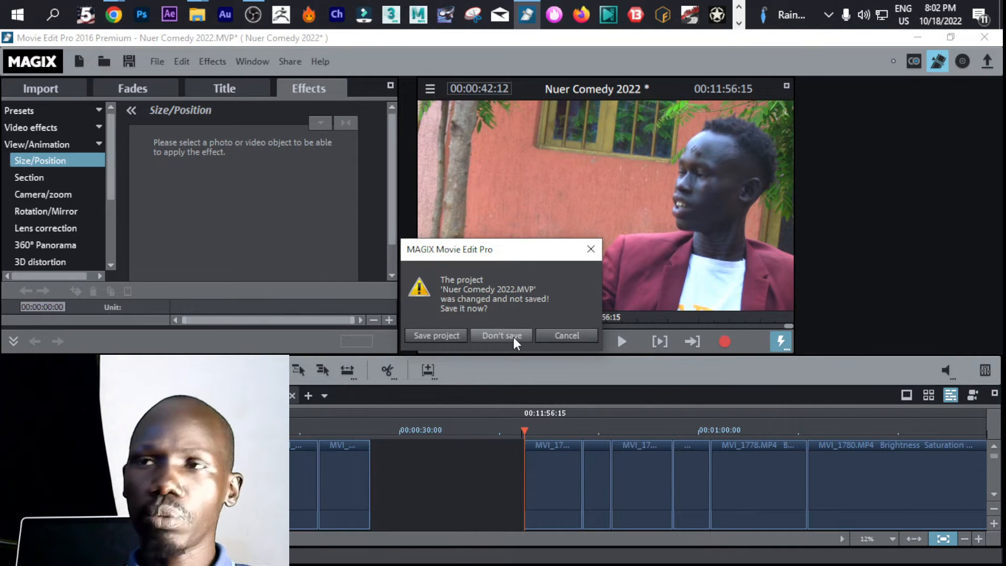
left_click(502, 335)
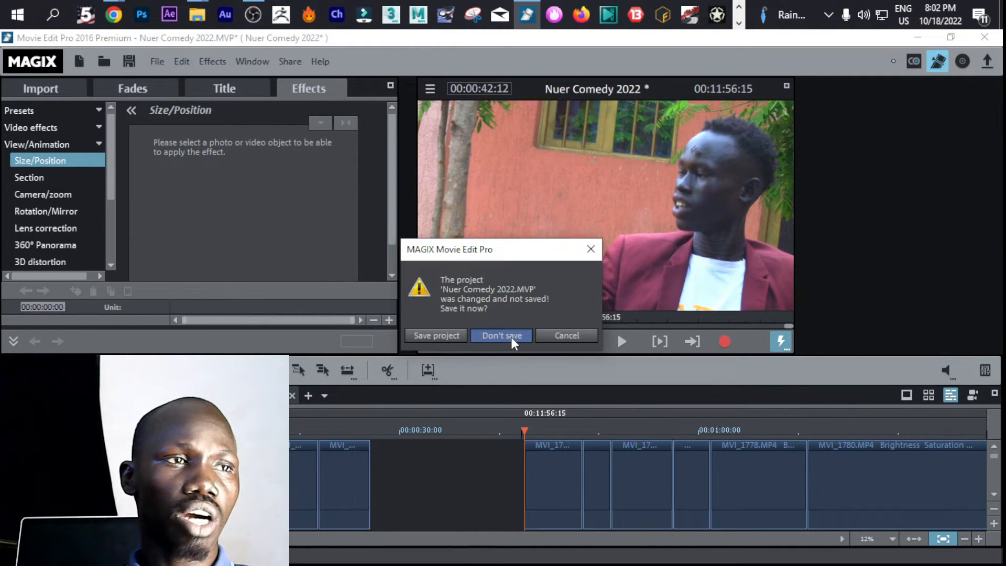
left_click(517, 338)
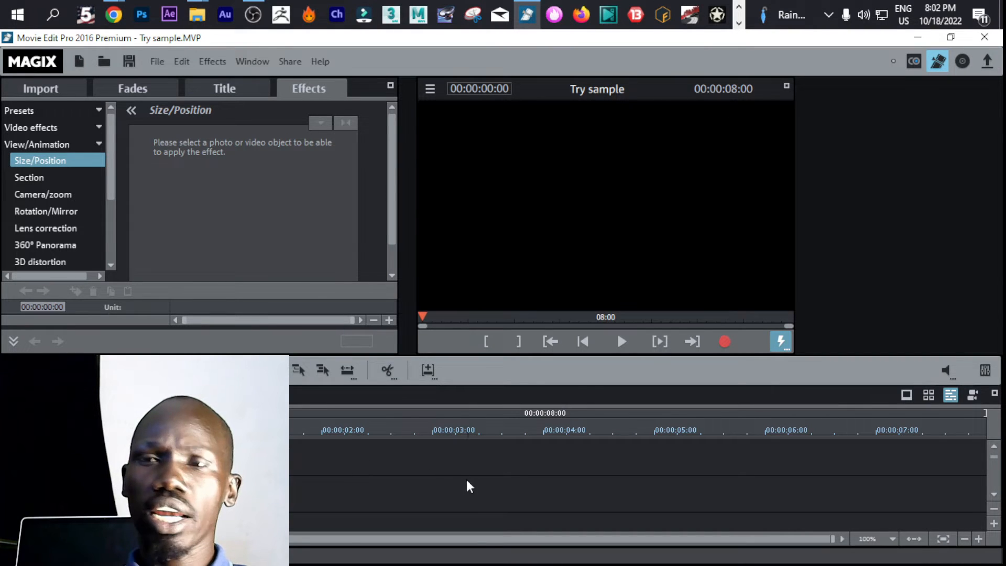
left_click_drag(439, 434, 122, 433)
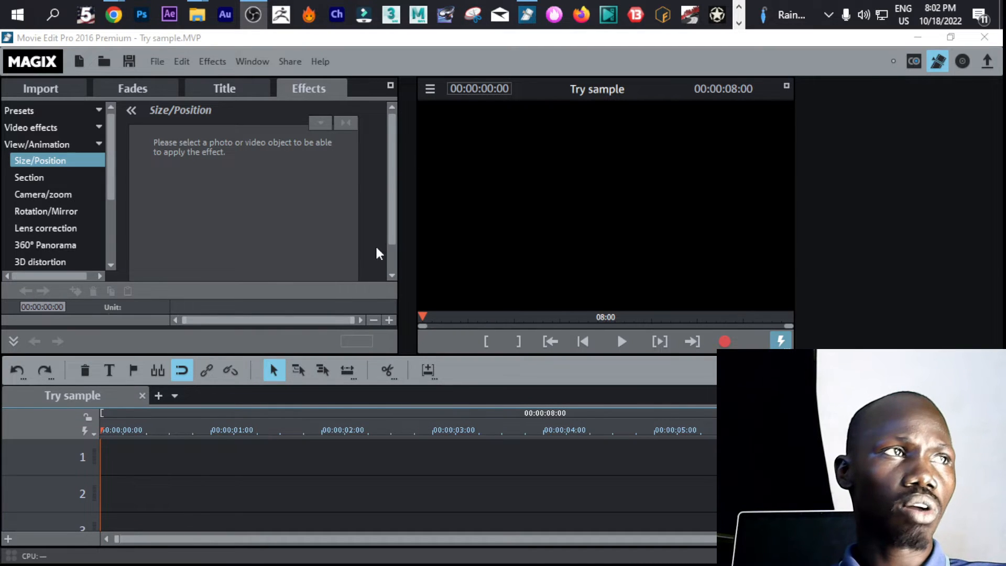
left_click(157, 62)
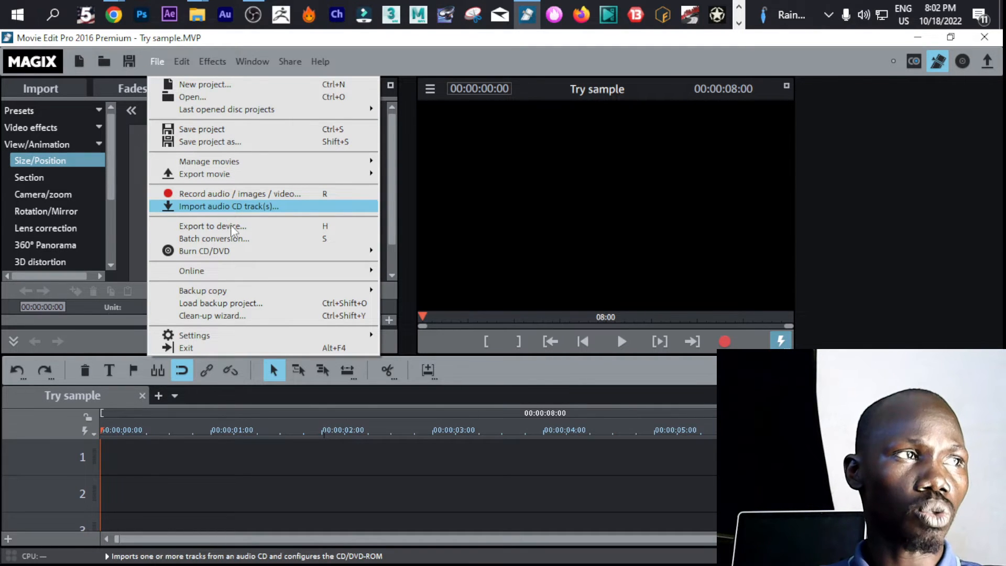
left_click(322, 473)
mouse_move(201, 20)
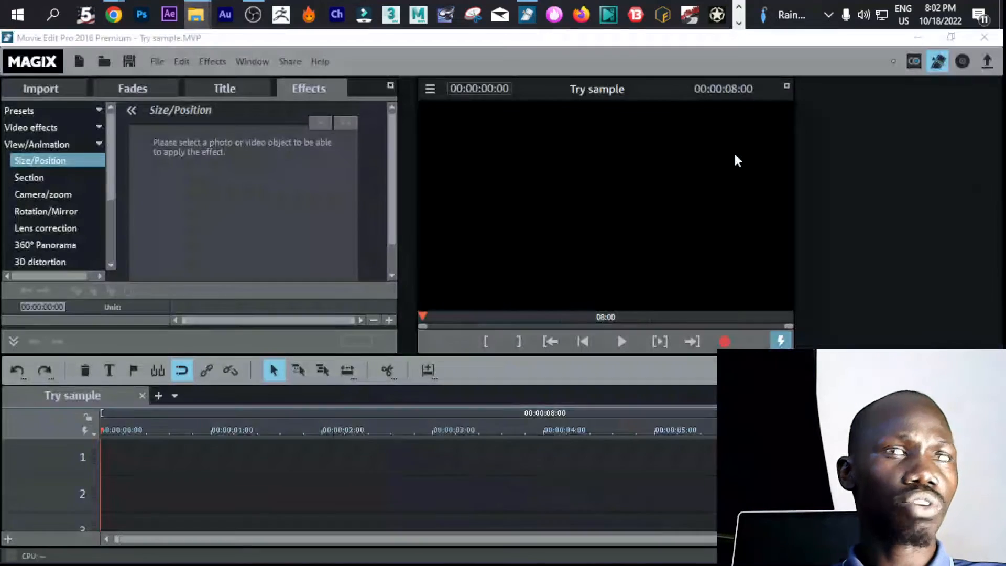
left_click_drag(1005, 158, 811, 83)
left_click_drag(768, 289, 375, 422)
left_click_drag(148, 451, 165, 443)
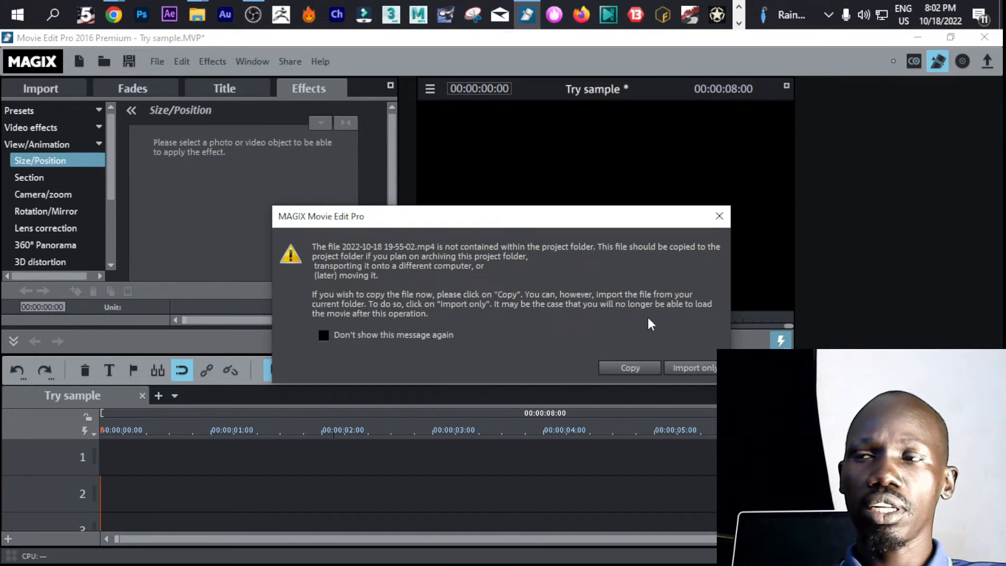
left_click_drag(584, 219, 496, 228)
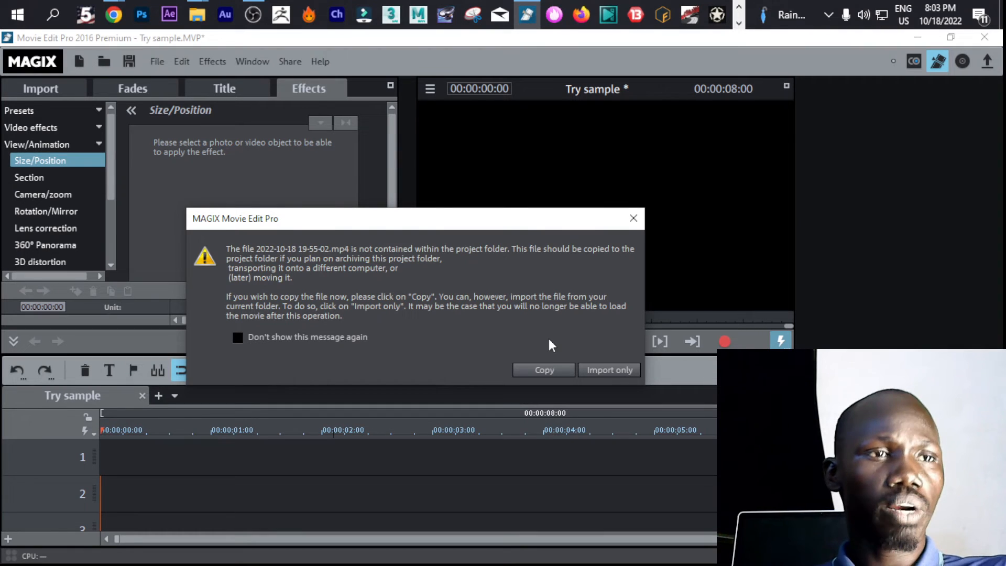
left_click(611, 369)
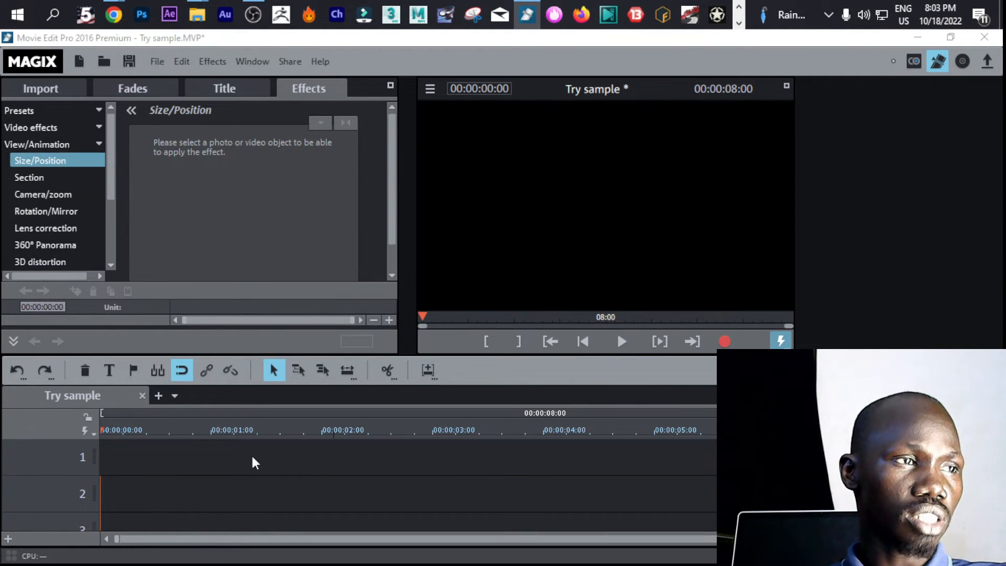
left_click(558, 360)
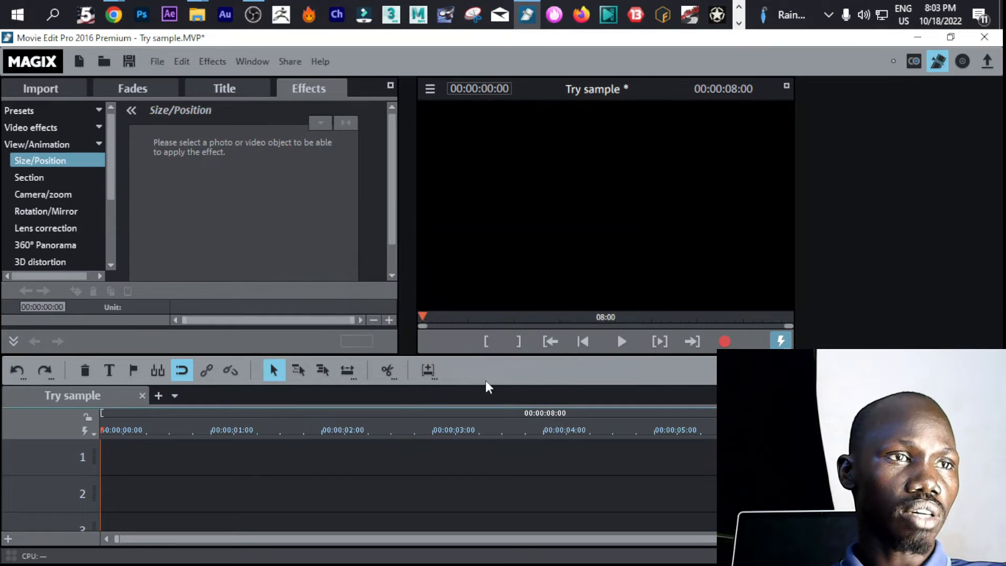
left_click(183, 430)
left_click_drag(183, 429, 123, 430)
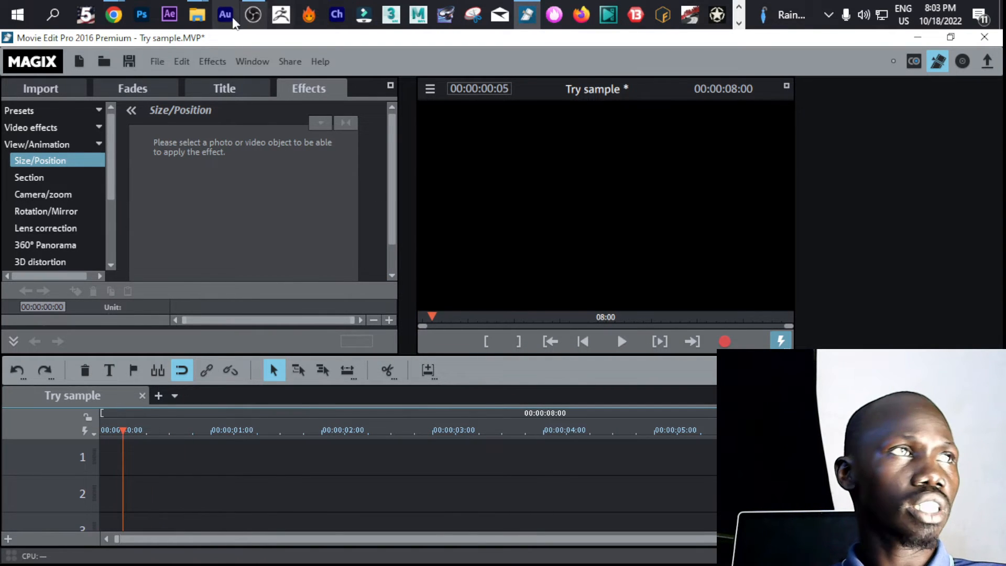
mouse_move(203, 26)
left_click(242, 90)
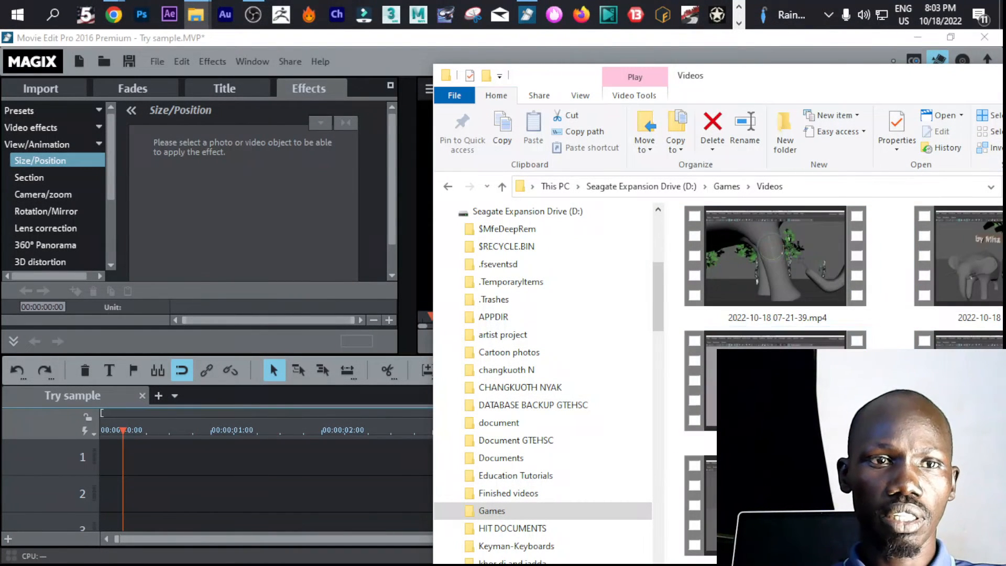
left_click_drag(699, 503, 122, 453)
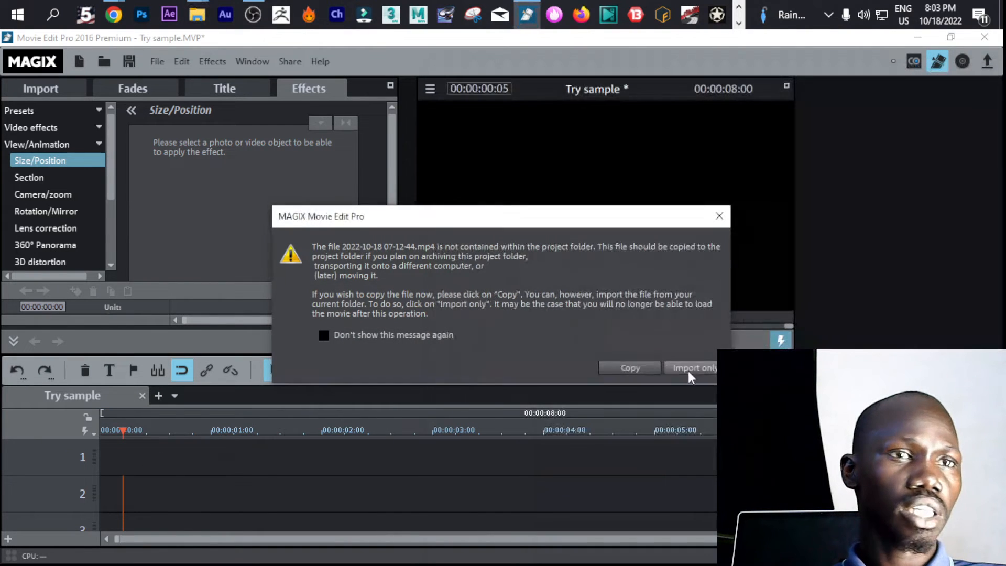
left_click(684, 368)
Play the imported clip from 00:00:00:15 and trim its end so the movie lasts 00:00:24:11
left_click_drag(297, 429, 122, 436)
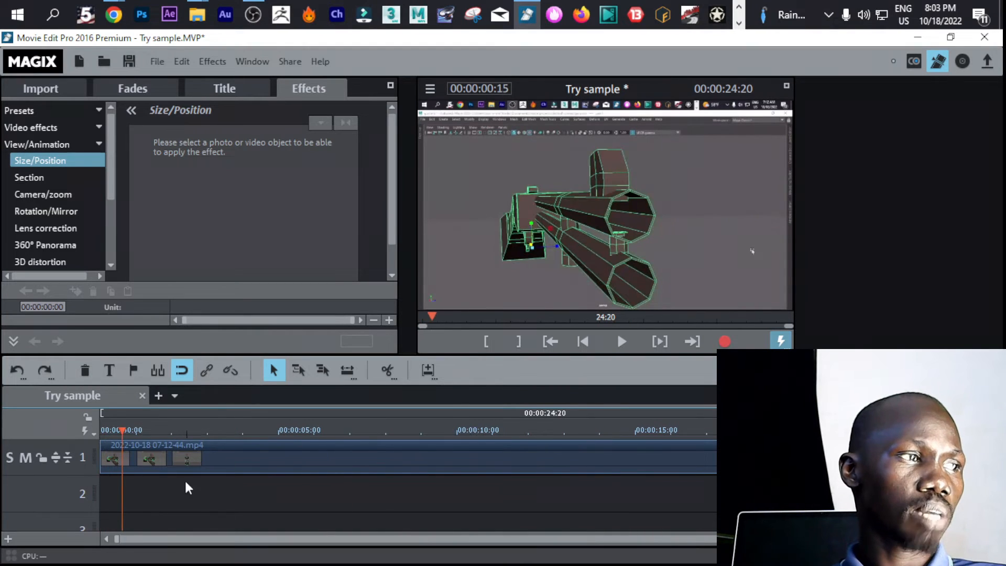
key("space")
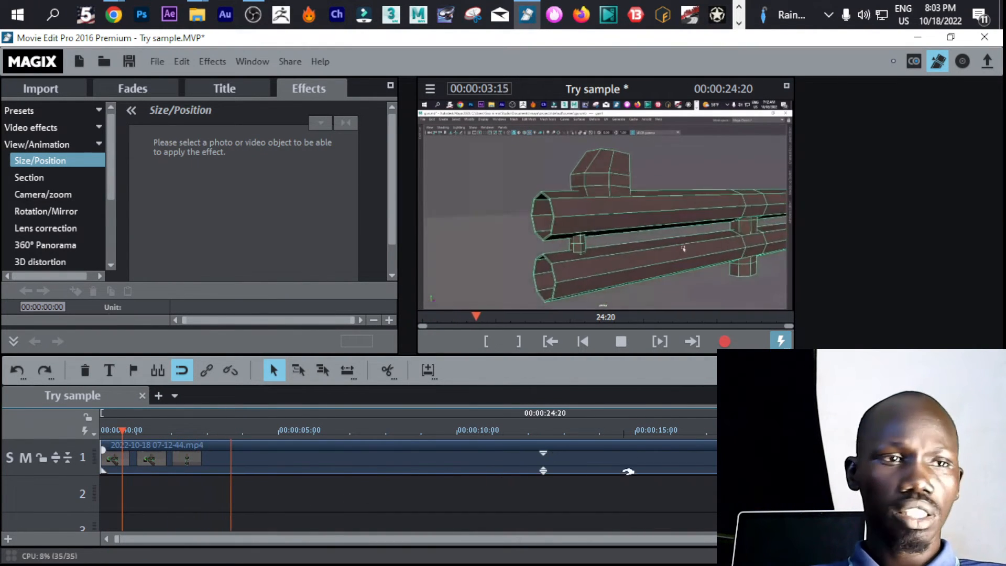
left_click(978, 539)
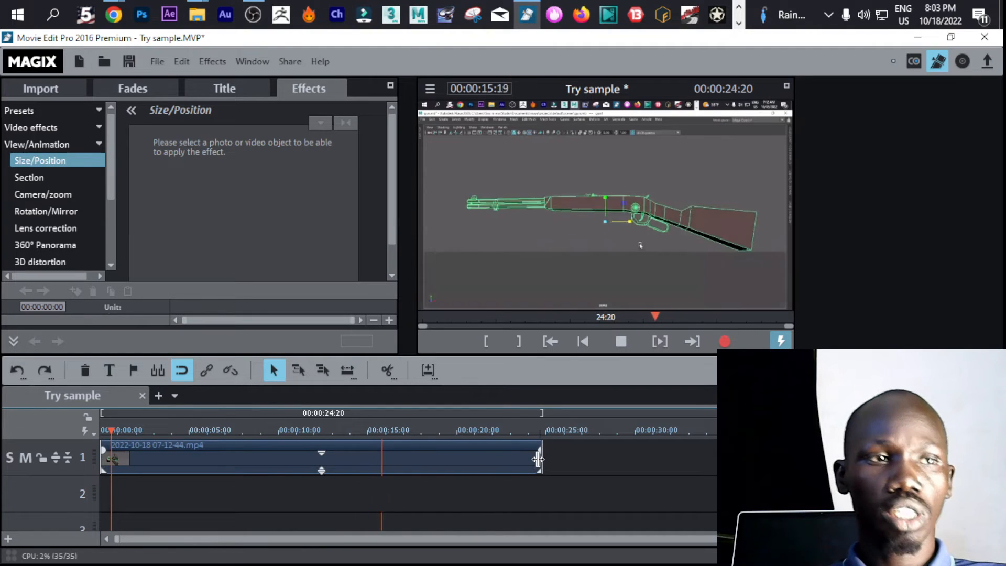
left_click_drag(538, 459, 534, 459)
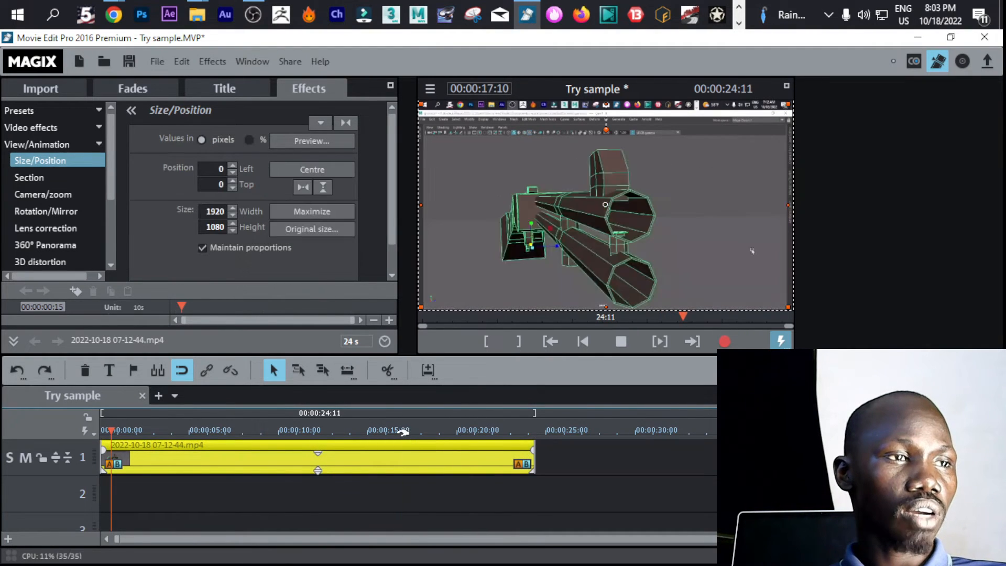
Split the clip on track 1 at 00:00:09:06, 00:00:15:23 and 00:00:04:07
left_click_drag(378, 430, 266, 421)
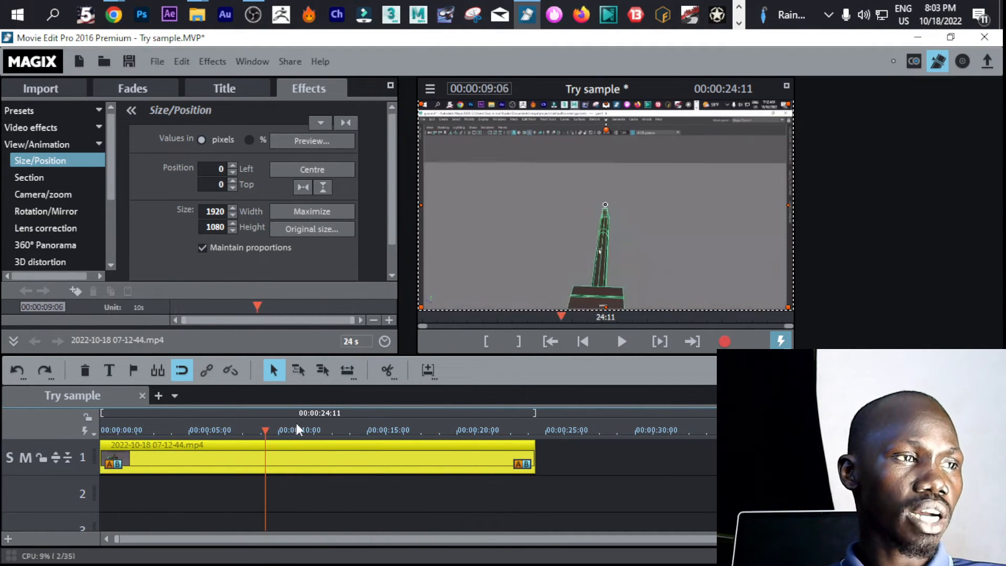
left_click(388, 371)
left_click(384, 431)
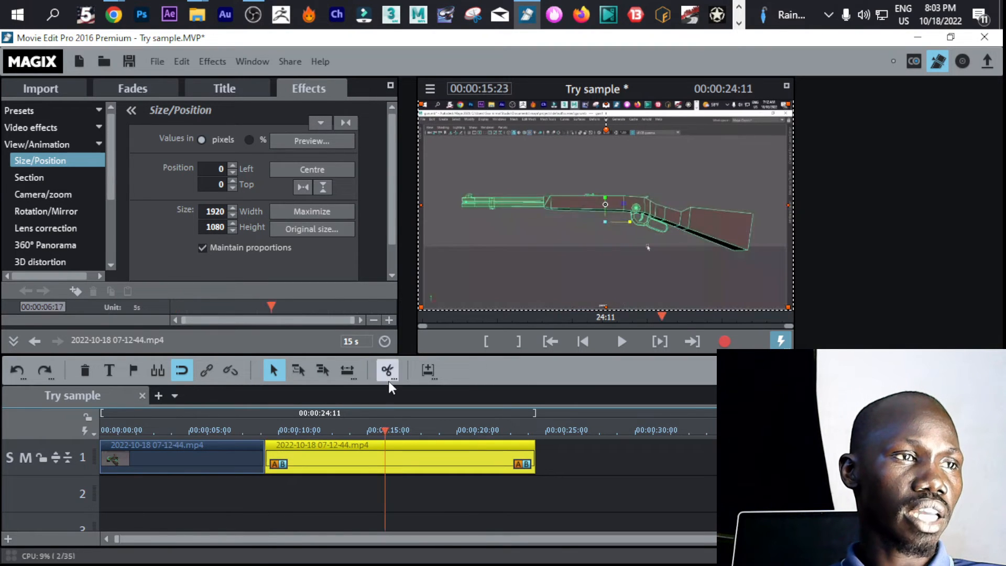
left_click(388, 371)
left_click(177, 429)
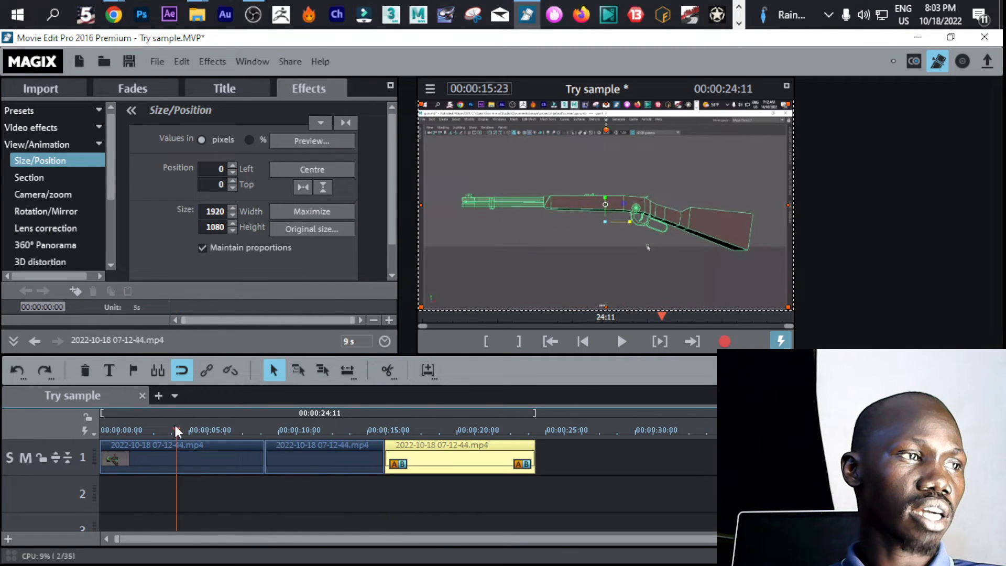
left_click(389, 371)
Move the second and fourth clip pieces onto track 2 and the third earlier on track 1, so the movie ends at 00:00:30:18
left_click_drag(203, 454, 193, 490)
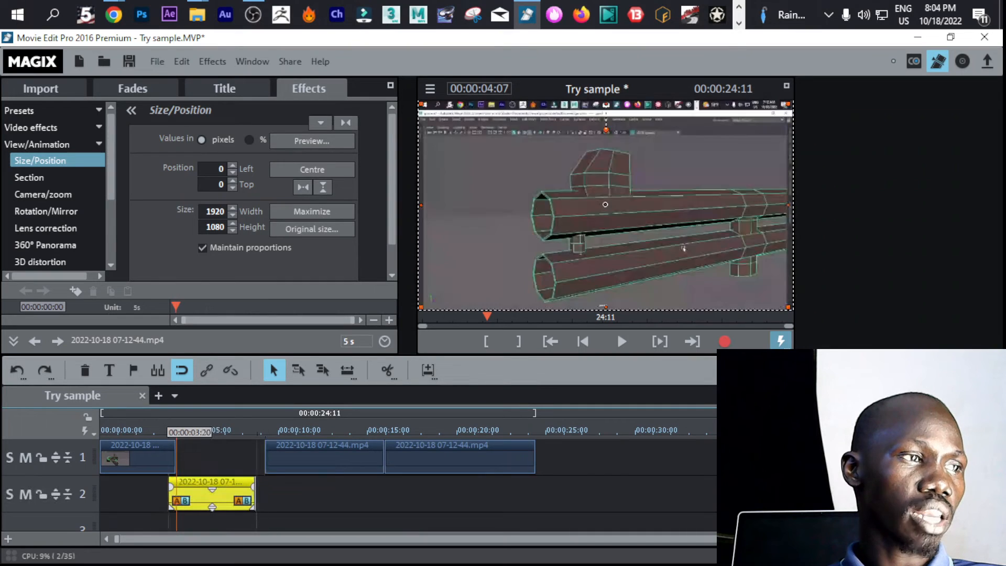
left_click_drag(289, 463, 263, 463)
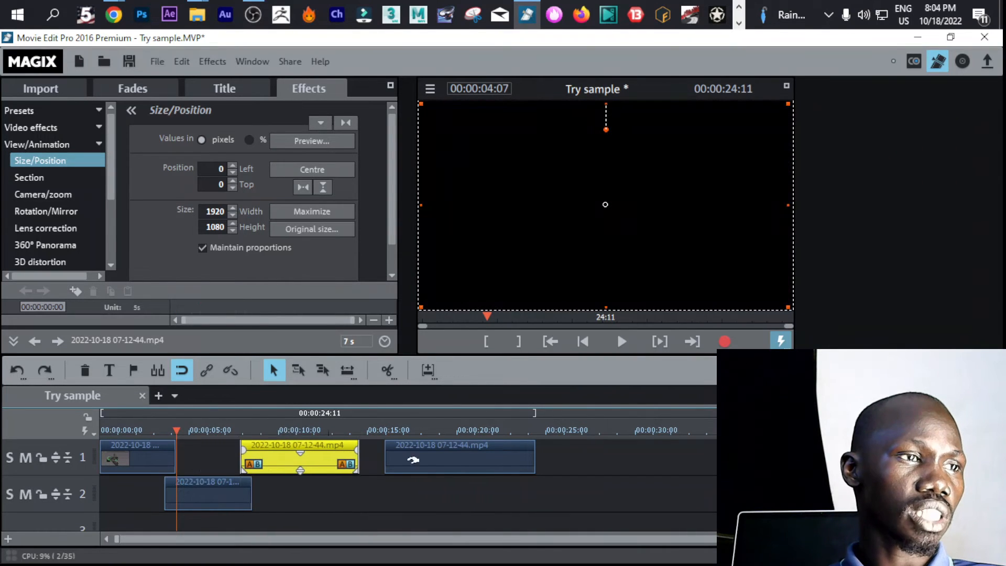
left_click_drag(414, 458, 378, 492)
left_click(360, 432)
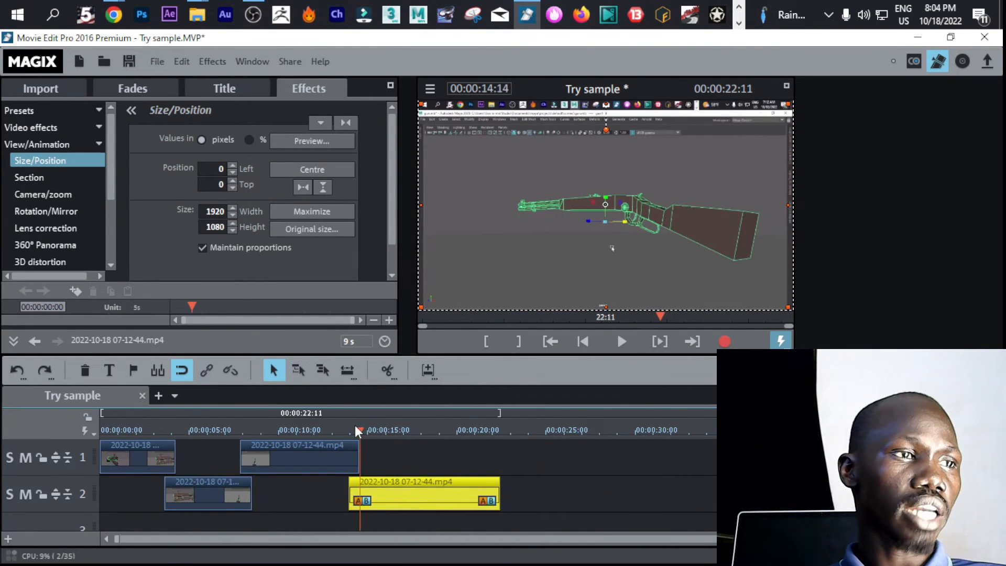
left_click_drag(359, 431, 269, 440)
left_click(272, 456)
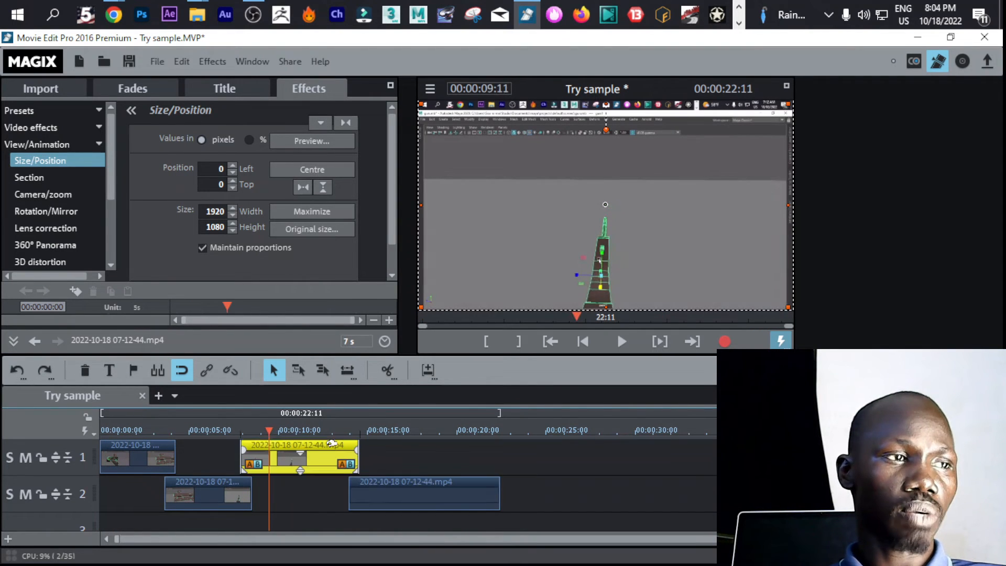
left_click_drag(419, 481, 566, 481)
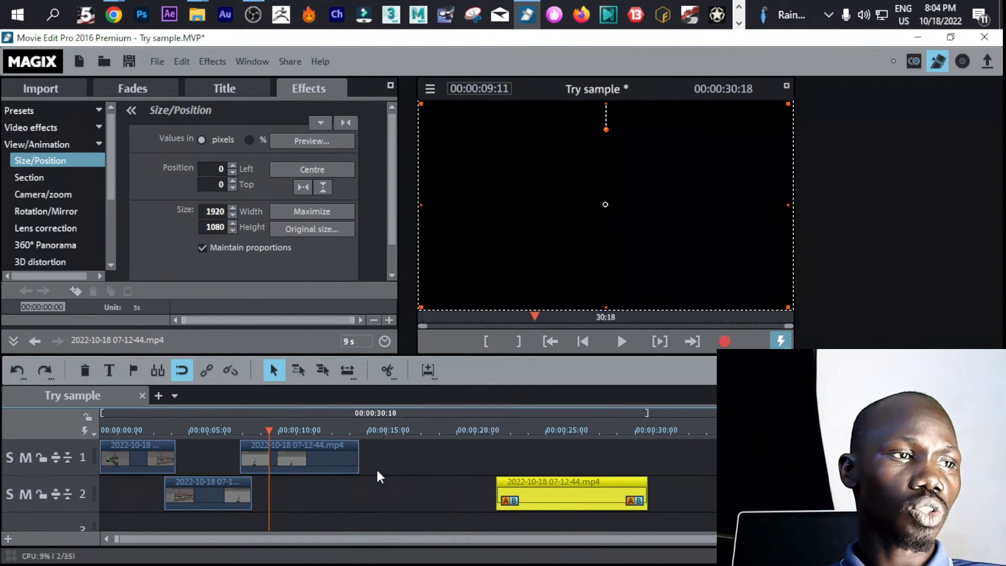
Stretch the second clip on track 1 until the movie lasts 00:00:31:23, and play the slowed-down result
left_click_drag(358, 464, 390, 463)
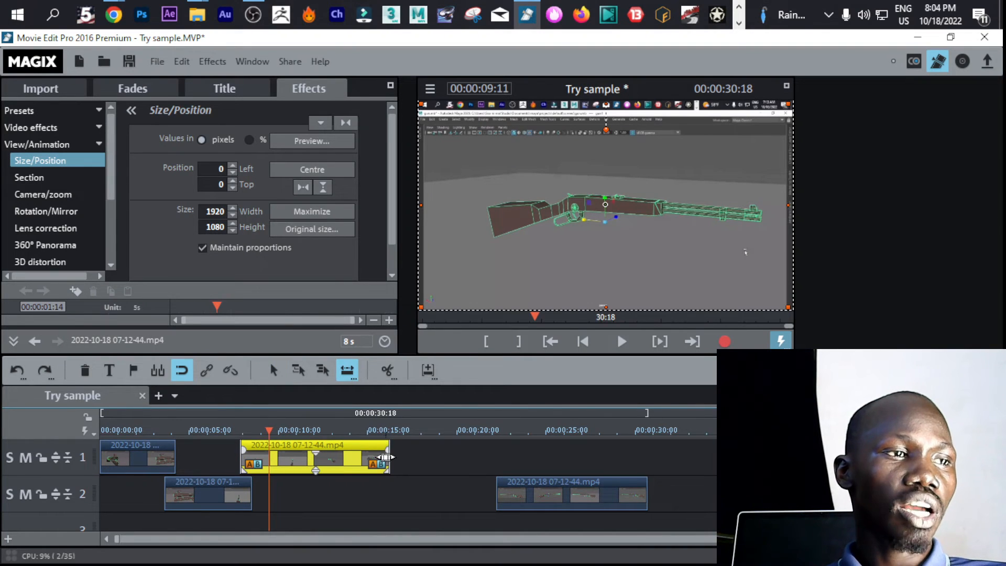
left_click_drag(389, 459, 732, 459)
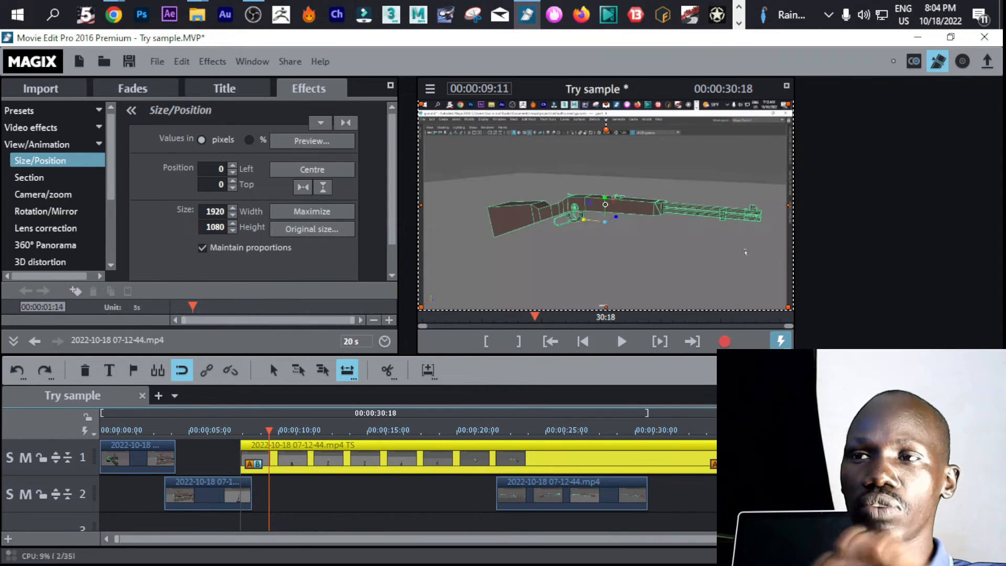
left_click_drag(732, 459, 669, 458)
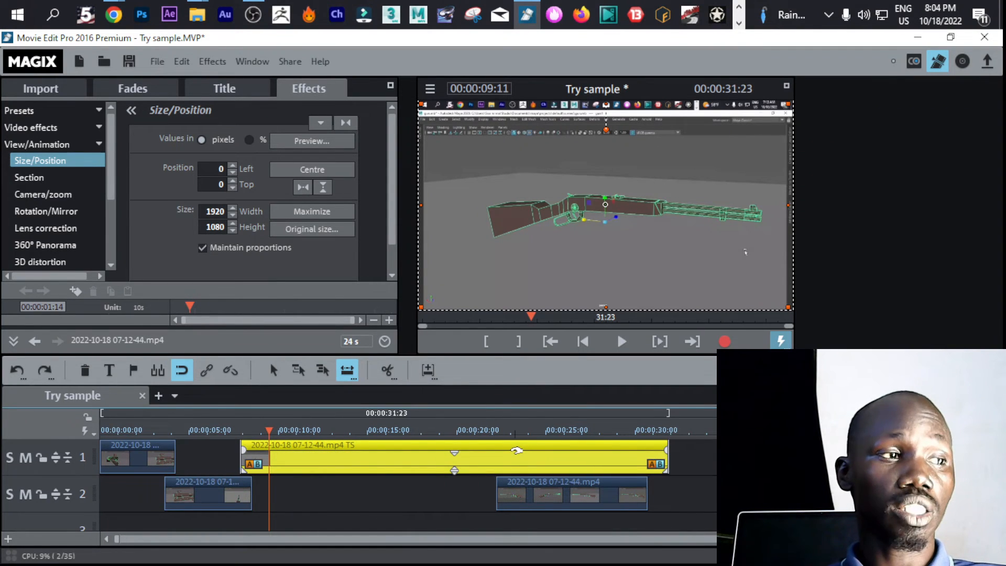
key("space")
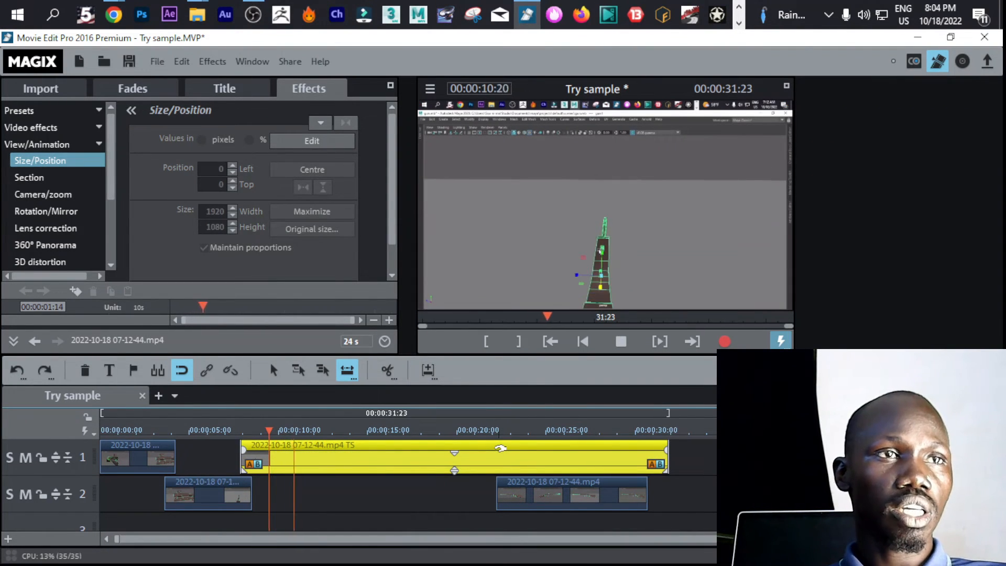
left_click(558, 443)
Compress the second clip on track 1 to 2 s to speed it up, and play it from its start at 00:00:07:21
left_click_drag(666, 473, 281, 469)
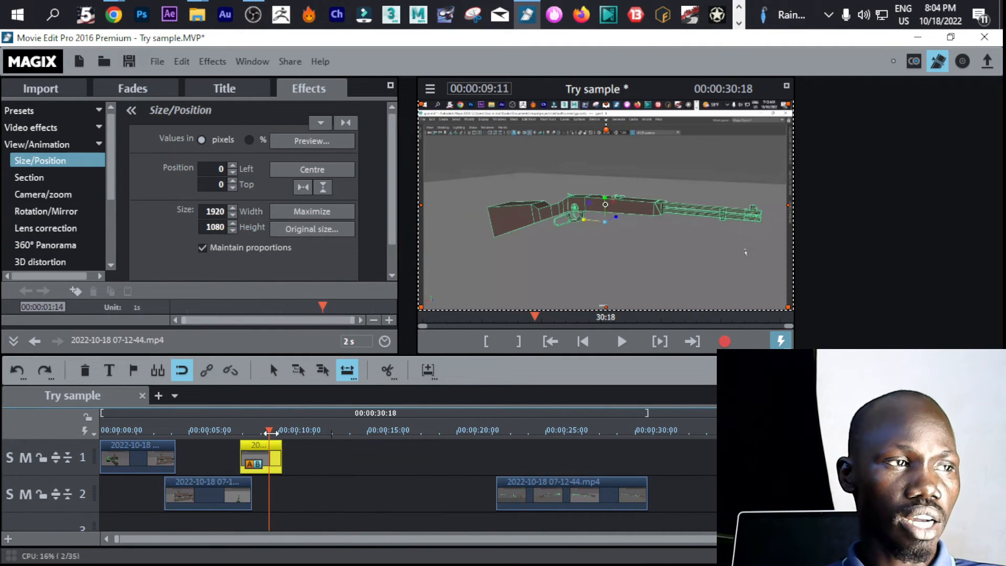
left_click_drag(270, 434, 240, 438)
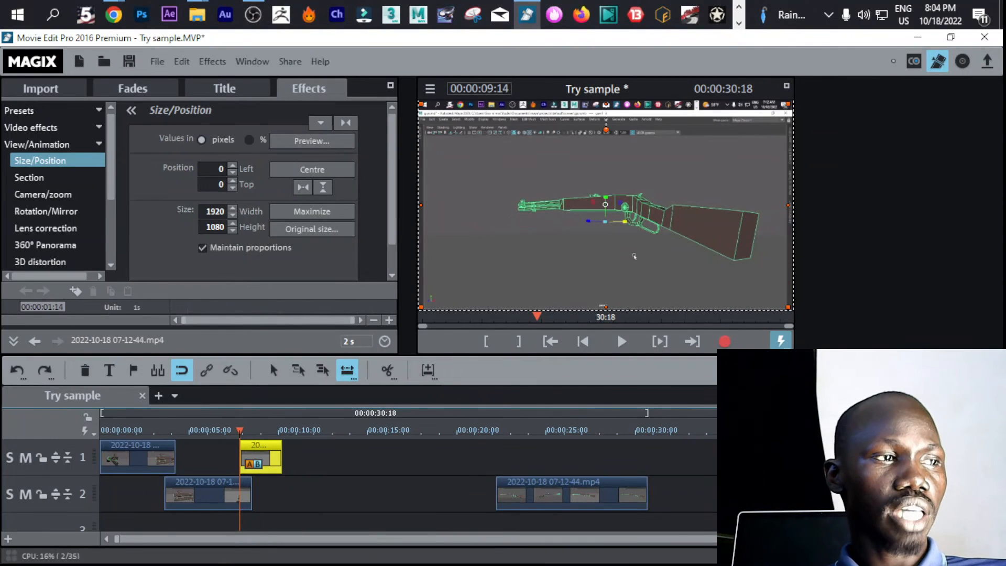
key("space")
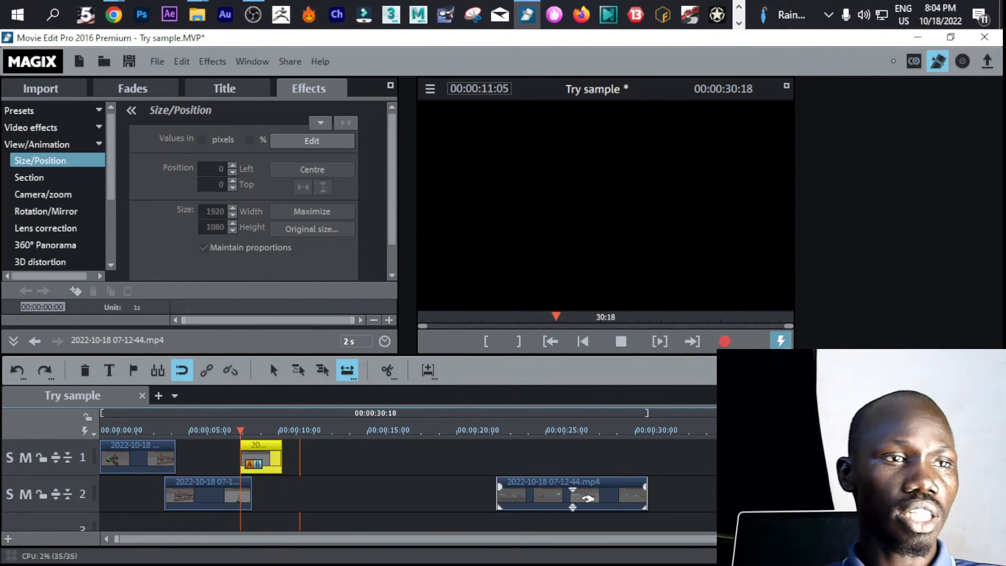
Close up the last clip on track 2 behind the track 1 clip and compress it to 2 s, then compress the first clip to 4 s
left_click_drag(571, 486, 306, 481)
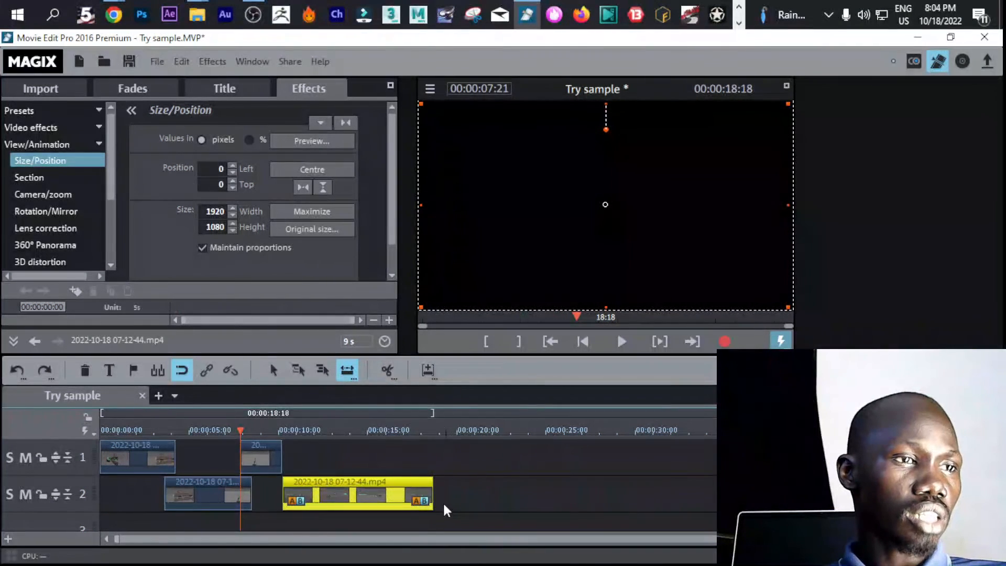
left_click_drag(434, 505, 325, 504)
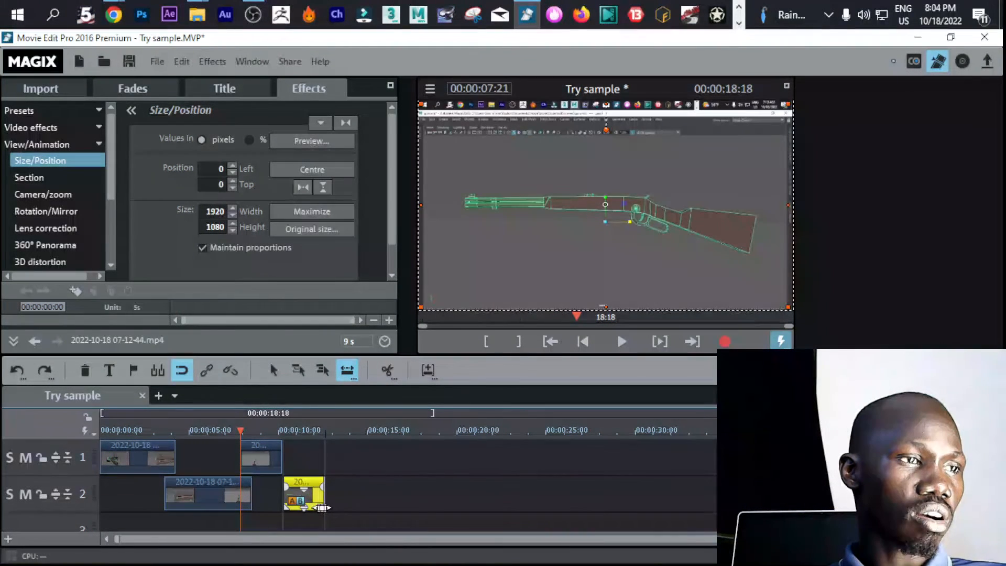
left_click_drag(186, 441, 112, 442)
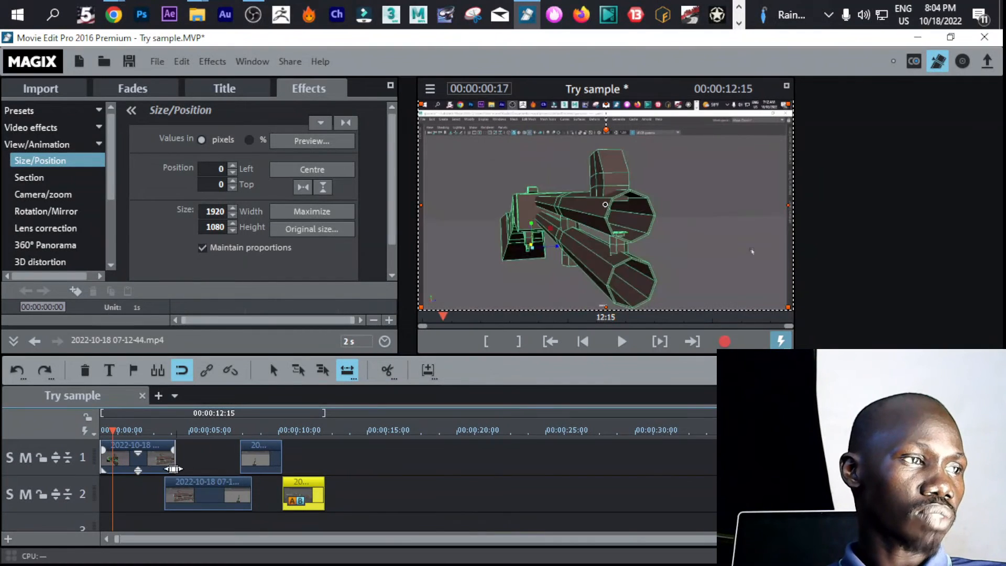
left_click_drag(173, 469, 158, 471)
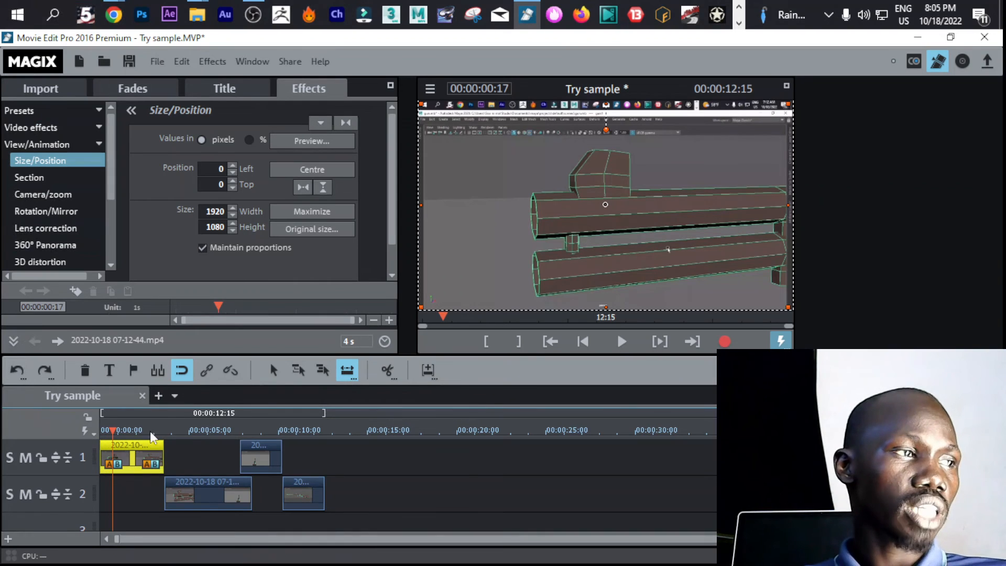
Add the title "TRY Sample" at 00:00:00:00, enlarged to about half the frame width and placed just below the frame's centre
left_click_drag(107, 430, 79, 439)
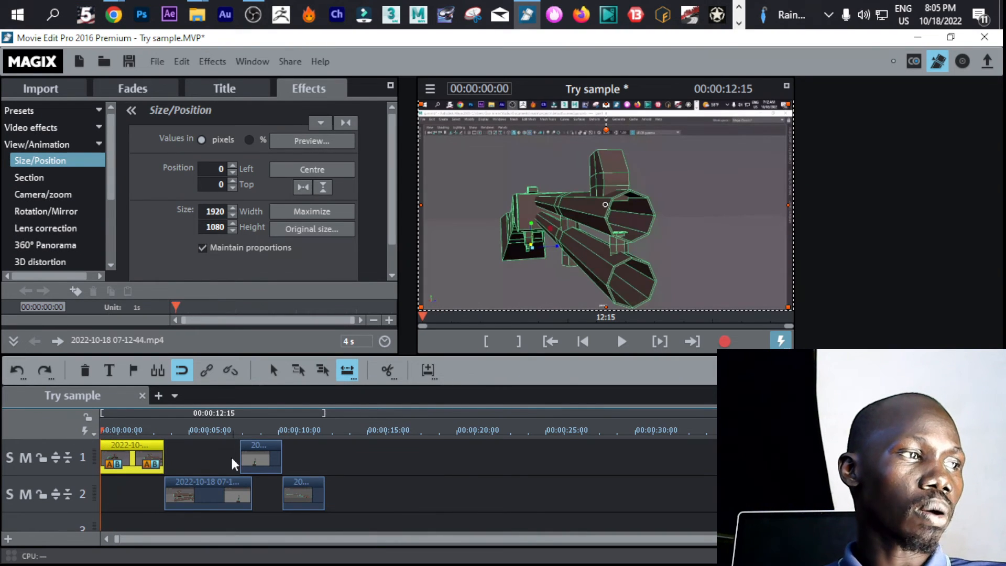
left_click(143, 431)
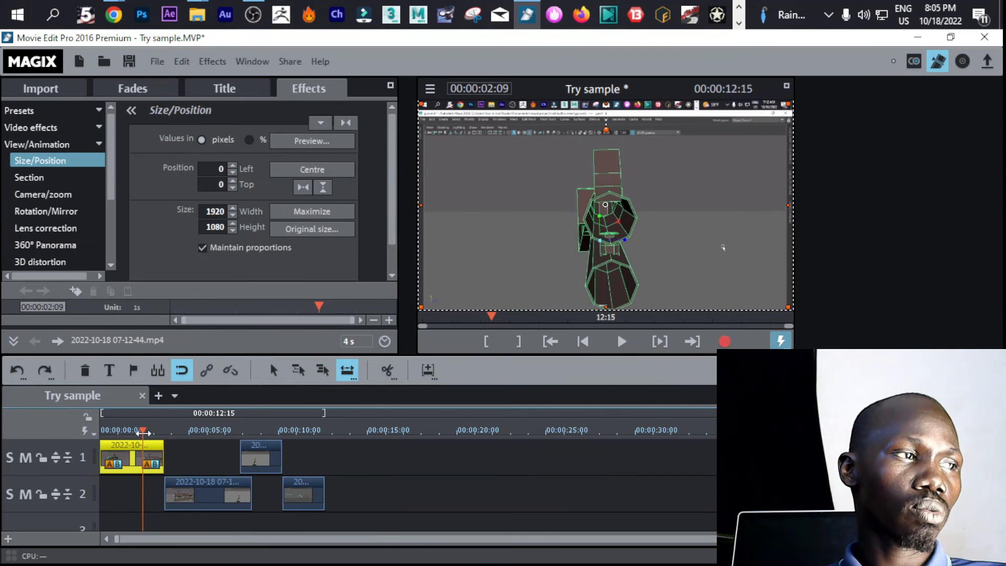
left_click_drag(143, 431, 97, 435)
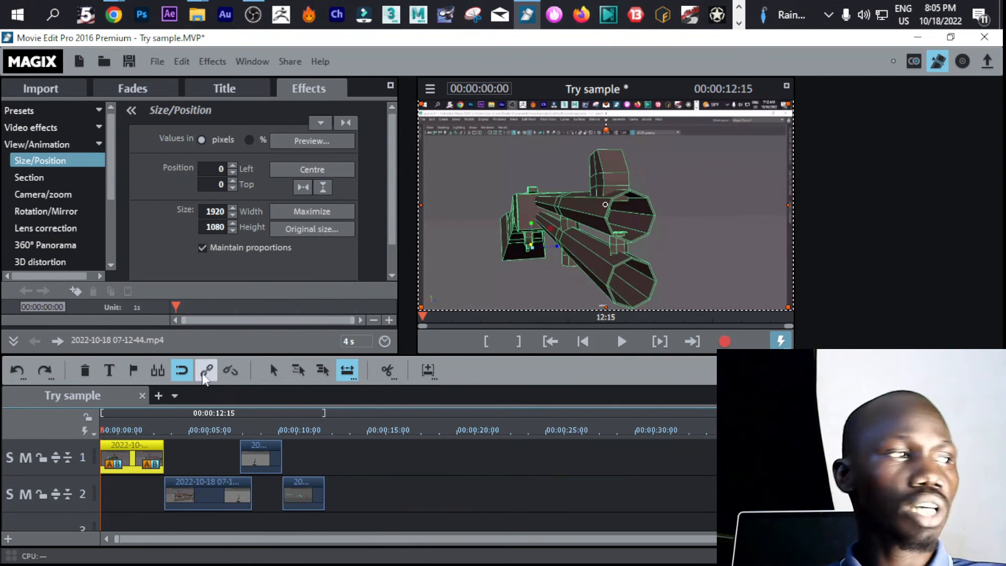
left_click(108, 370)
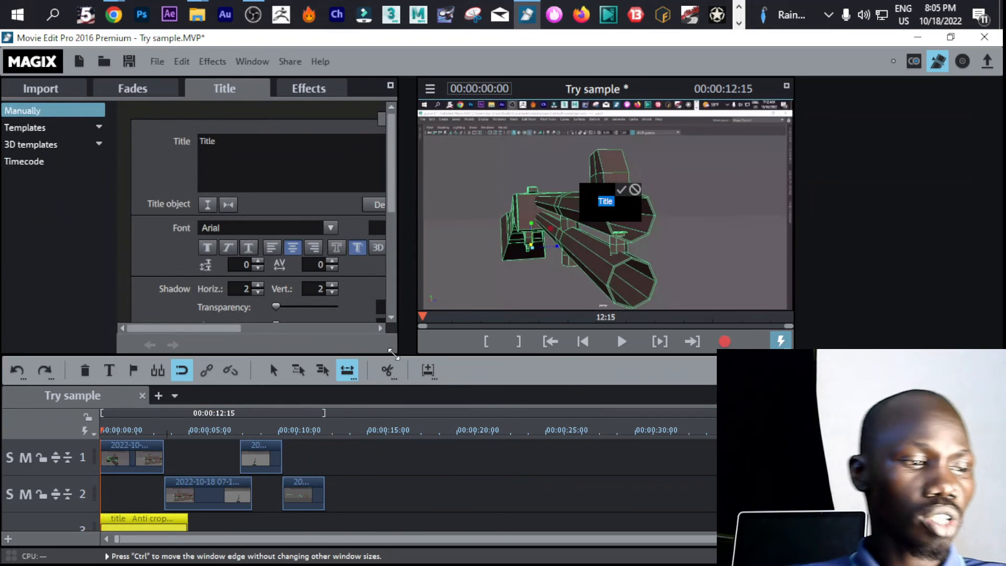
type("TRY ")
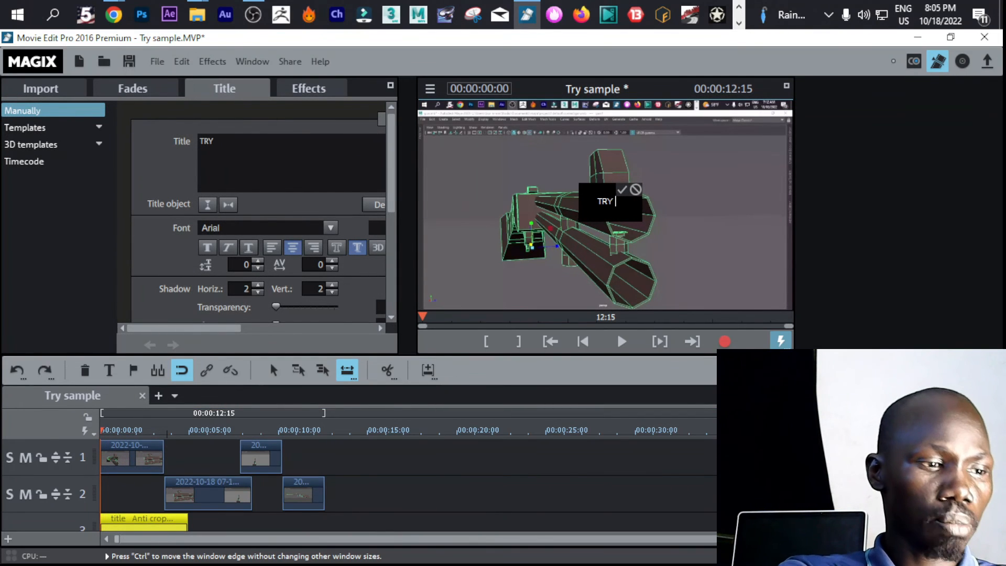
type("Sample")
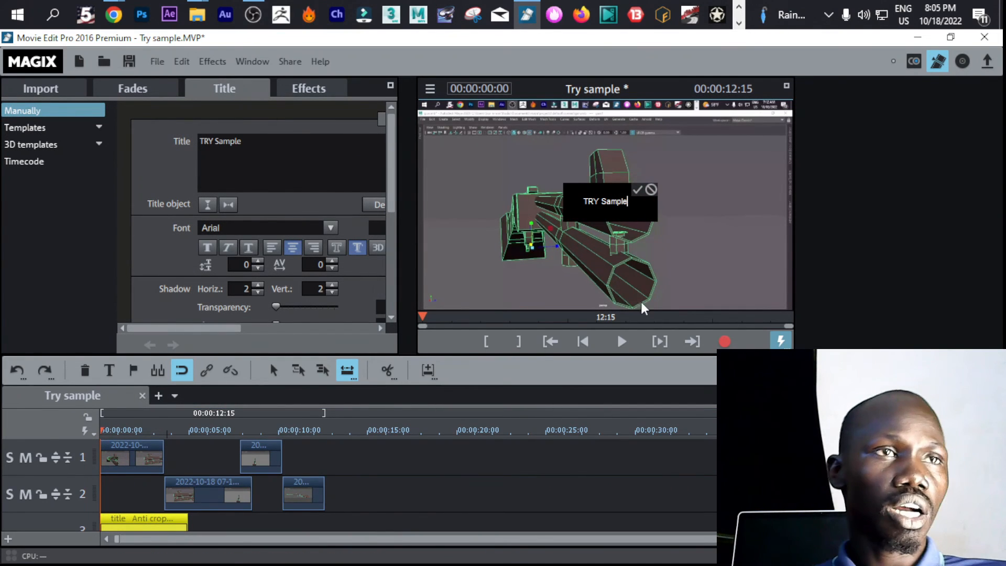
left_click(637, 189)
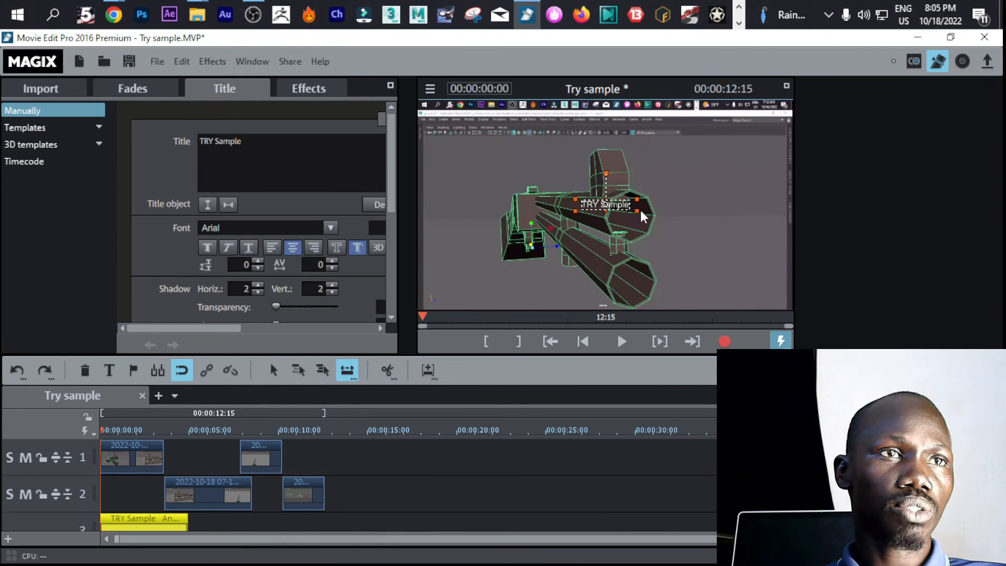
left_click_drag(639, 211, 763, 237)
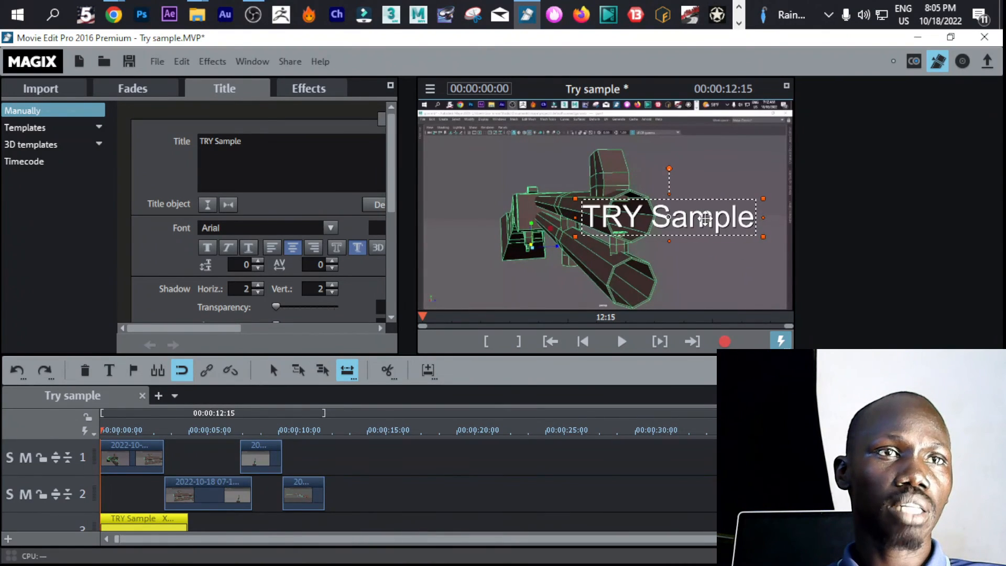
left_click_drag(705, 219, 619, 247)
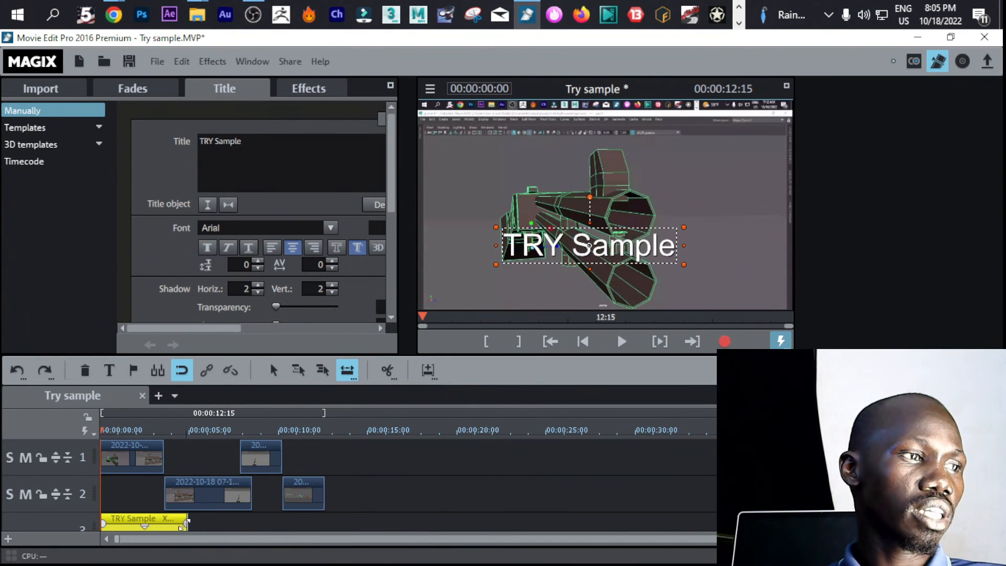
Shorten the TRY Sample title on track 3 to about 1.5 s
left_click(996, 526)
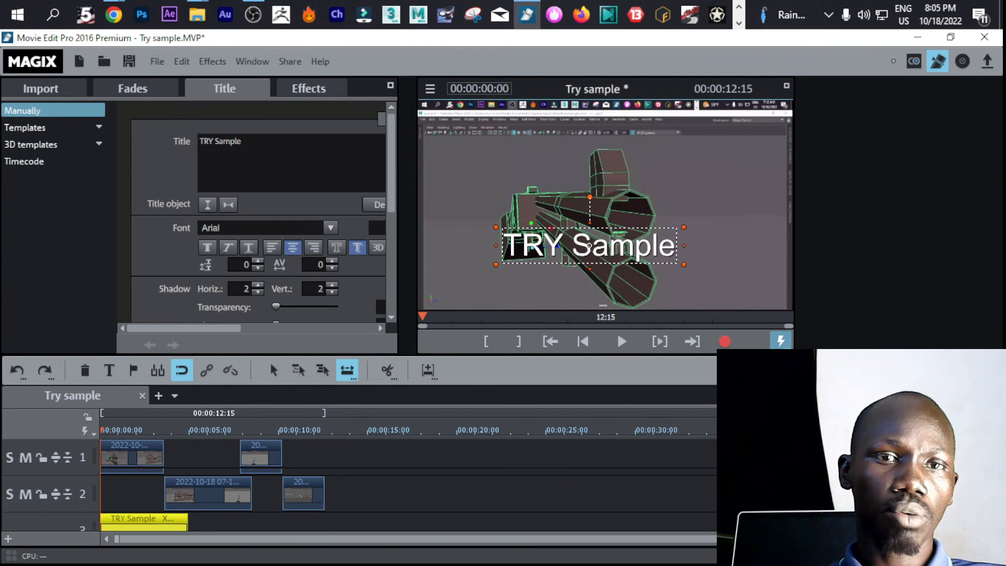
left_click(997, 526)
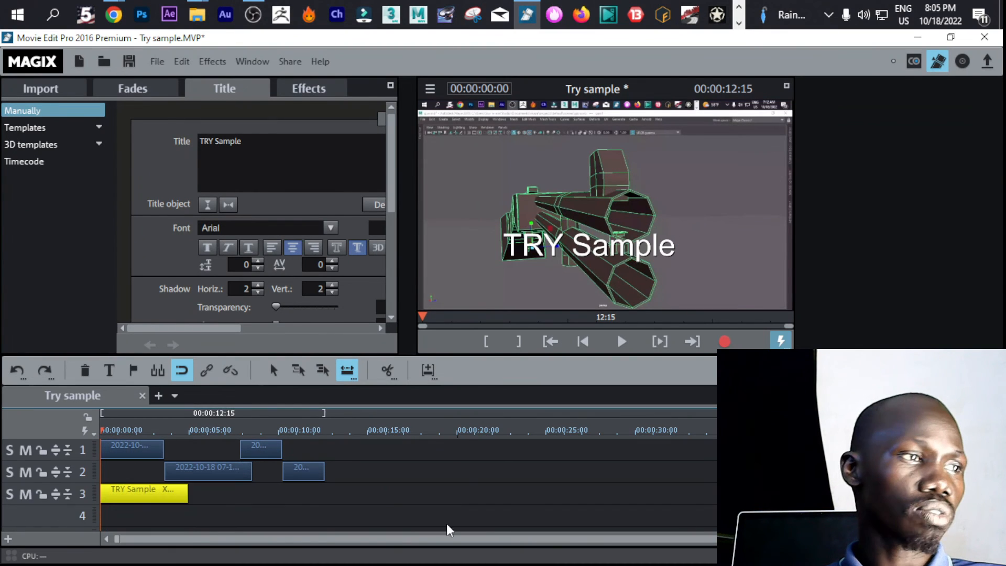
left_click_drag(159, 501, 126, 504)
left_click(161, 498)
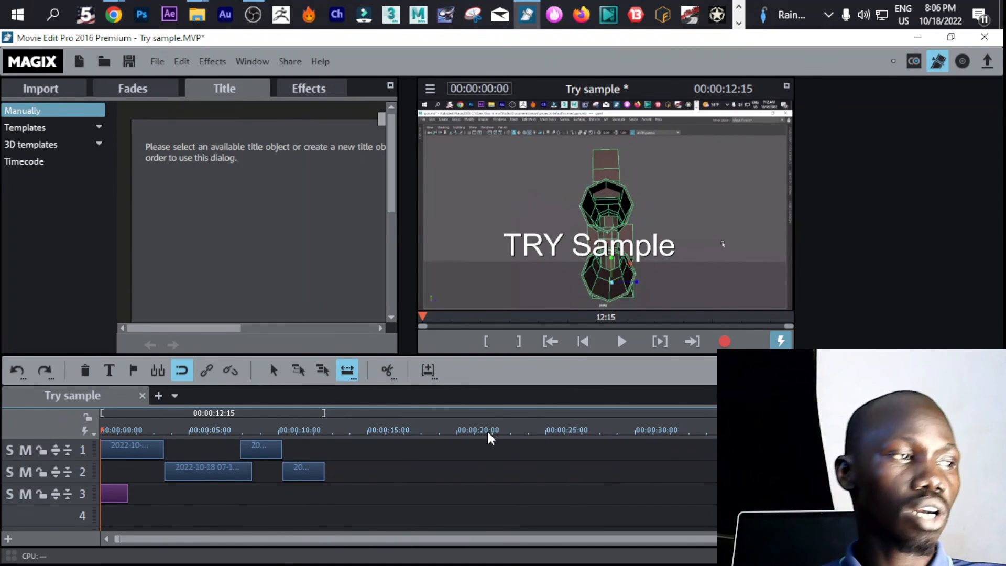
Place six copies of the shortened title along tracks 2, 3 and 4, and play the movie from 00:00:00:00
left_click_drag(109, 486, 370, 474)
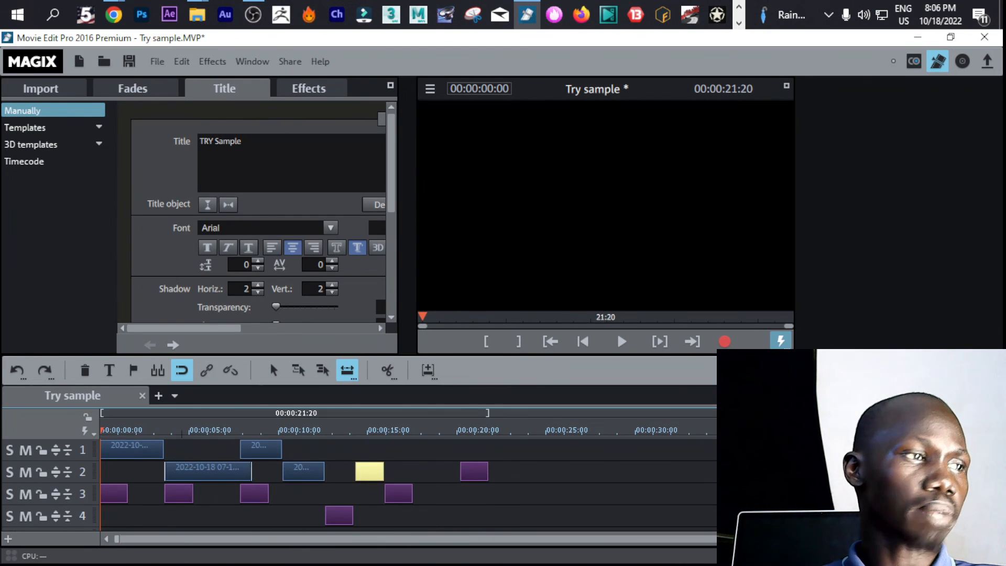
key("space")
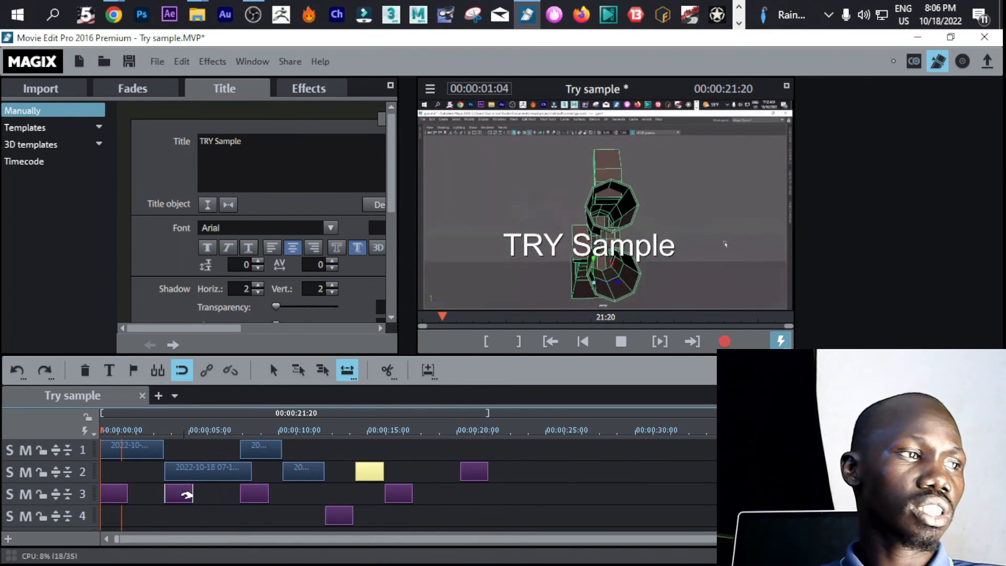